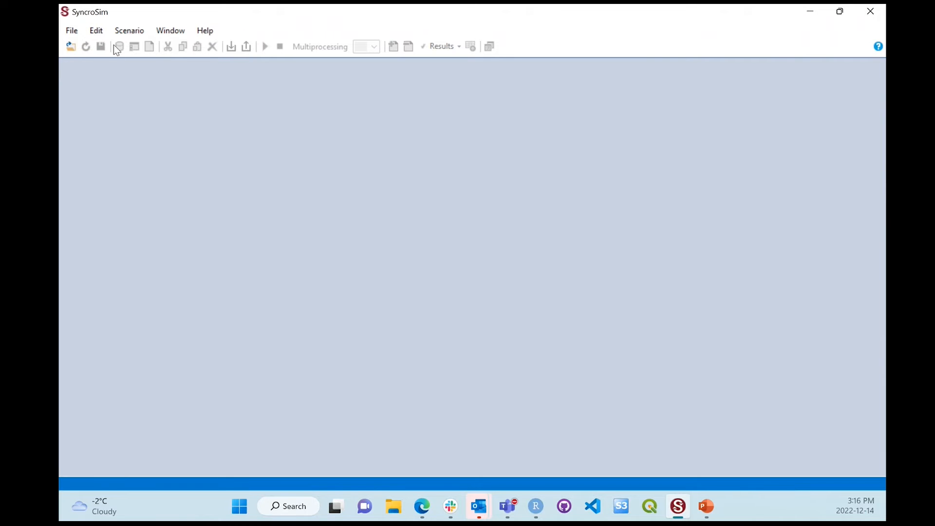
# Step: Open the package manager and review the installed packages and those available for installation from the package server
pyautogui.click(78, 30)
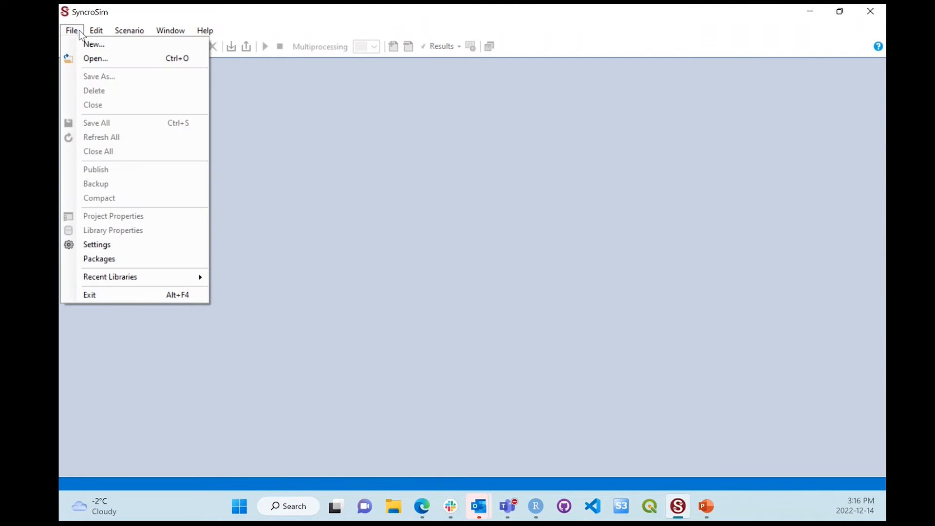
pyautogui.click(137, 258)
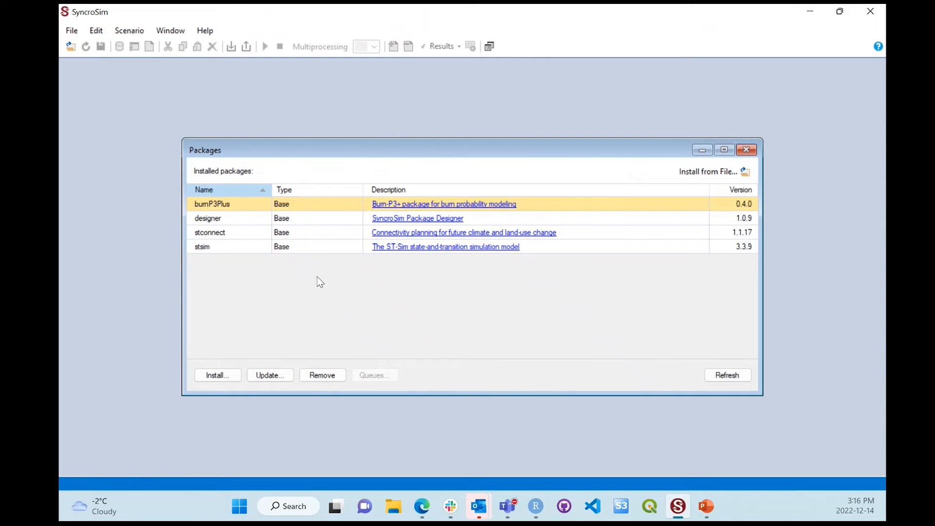
pyautogui.click(246, 251)
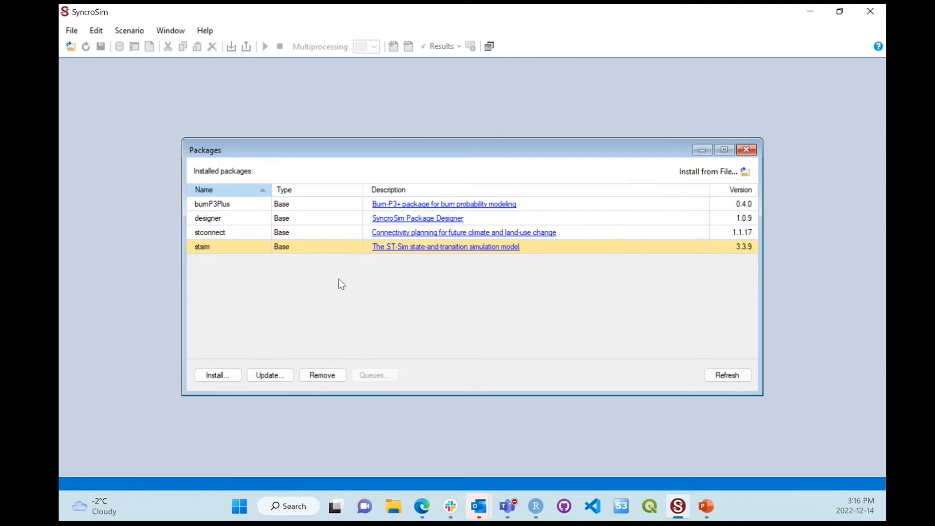
pyautogui.click(235, 373)
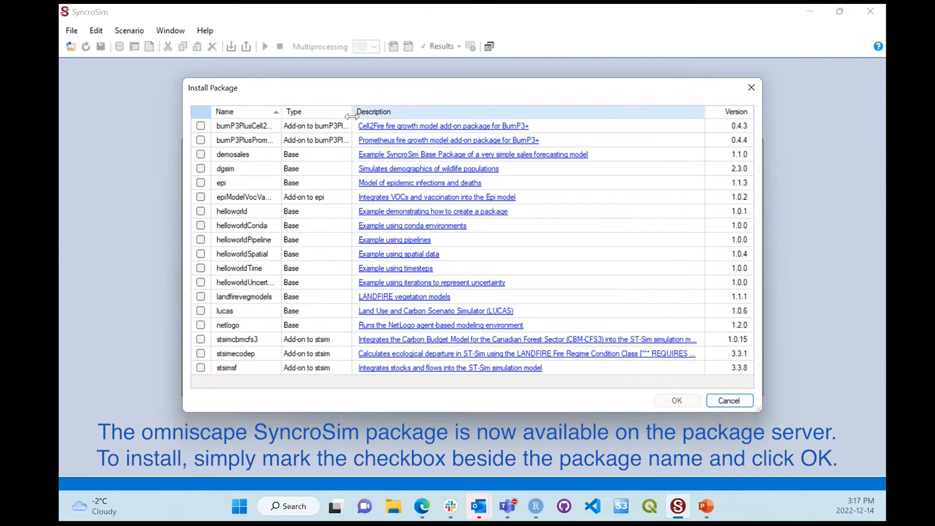
pyautogui.click(748, 92)
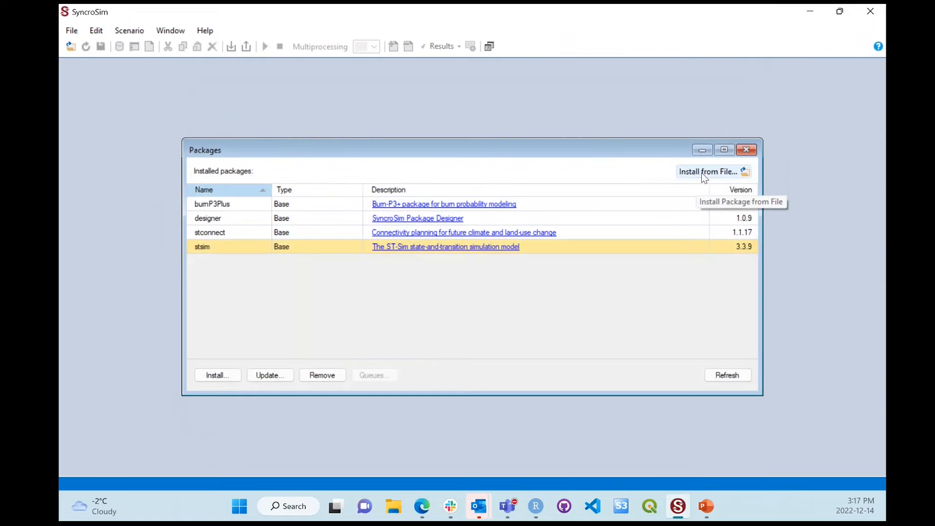
# Step: Install the omniscape package from the local file omniscape.ssimpkg without overwriting the existing conda environment, and close the package manager
pyautogui.click(728, 175)
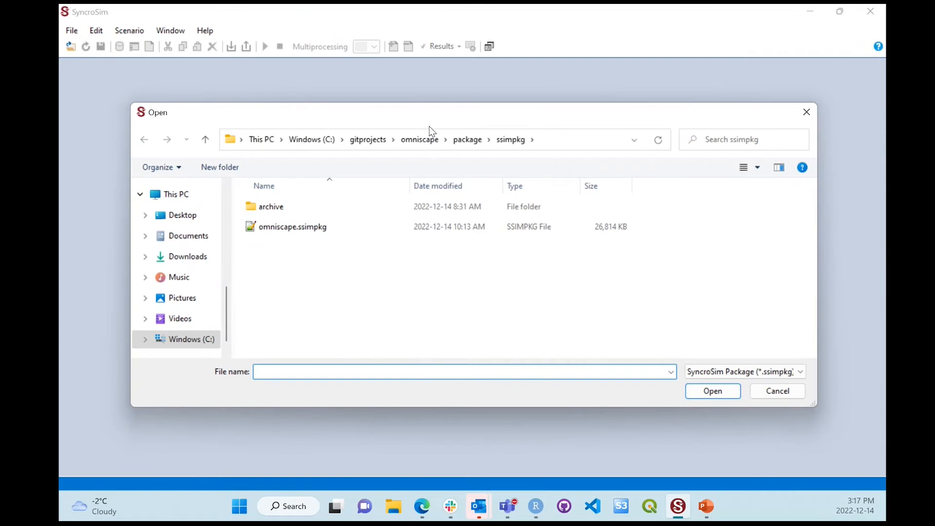
pyautogui.click(347, 232)
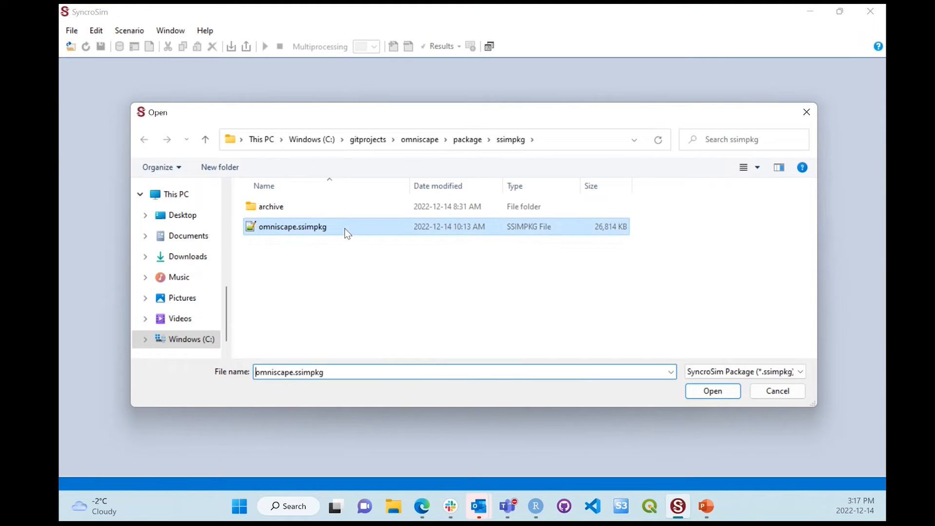
pyautogui.click(712, 391)
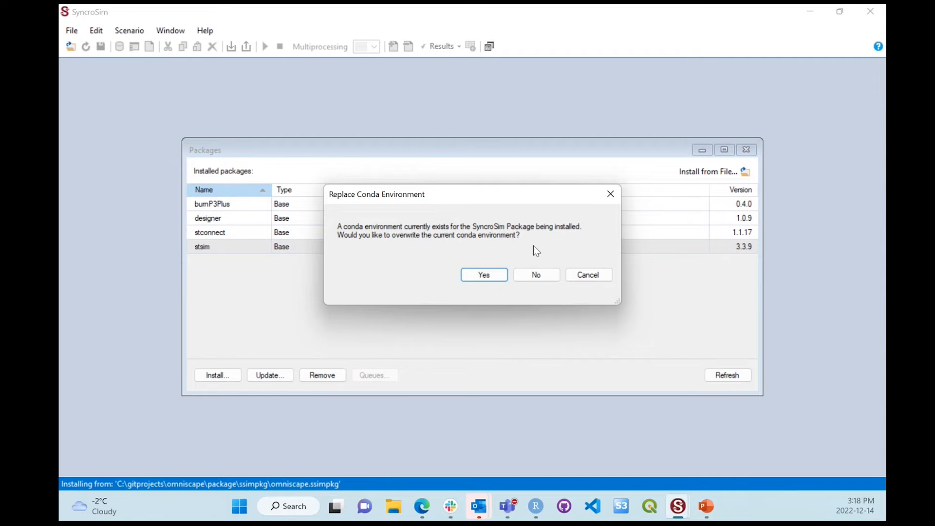
pyautogui.click(535, 274)
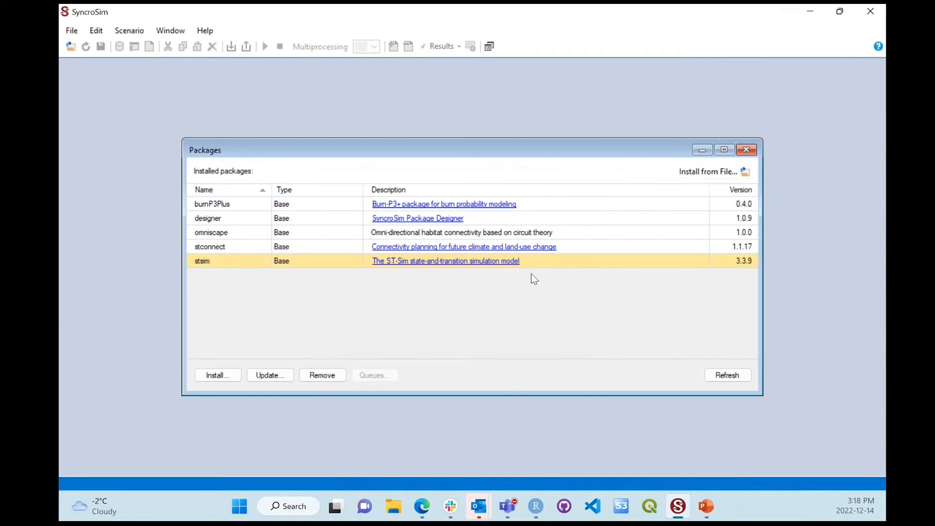
pyautogui.click(287, 234)
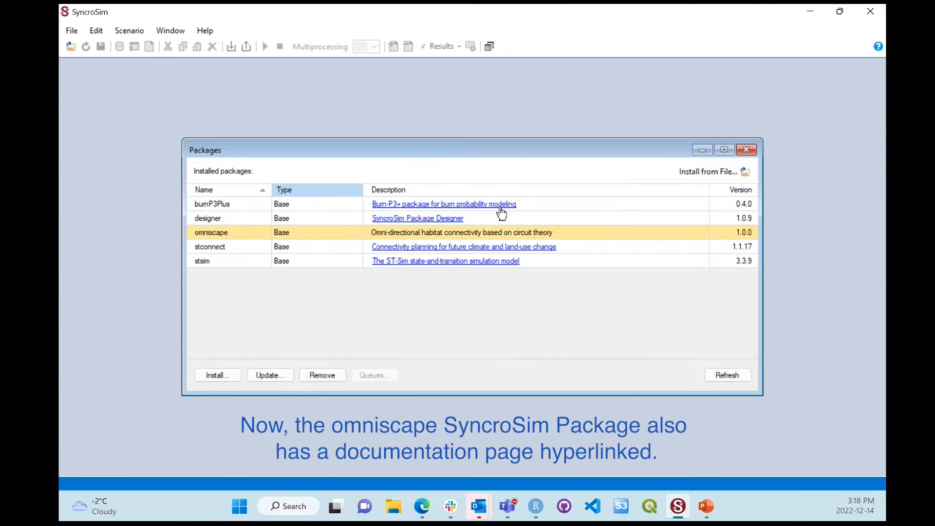
pyautogui.click(744, 150)
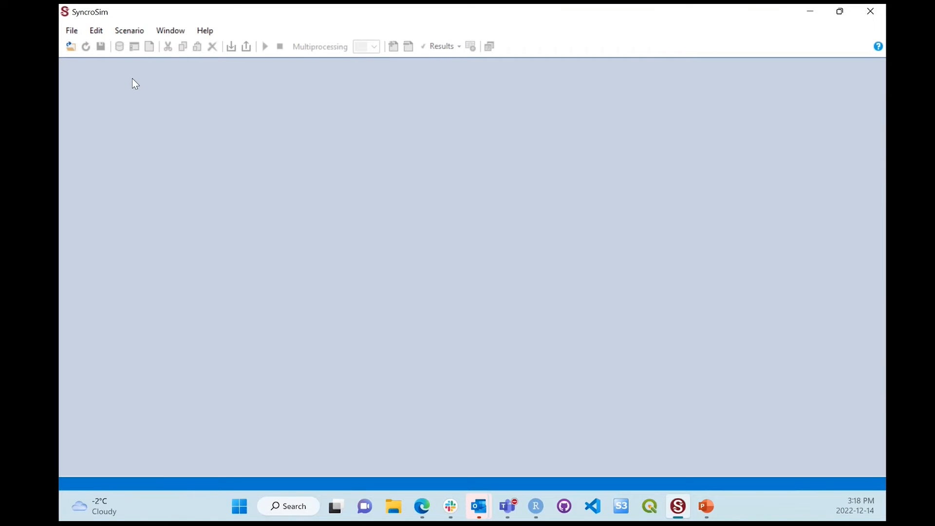
# Step: Create a new library based on the omniscape package using the Omniscape Example template, with the file name omniscapeExample.ssim
pyautogui.click(78, 31)
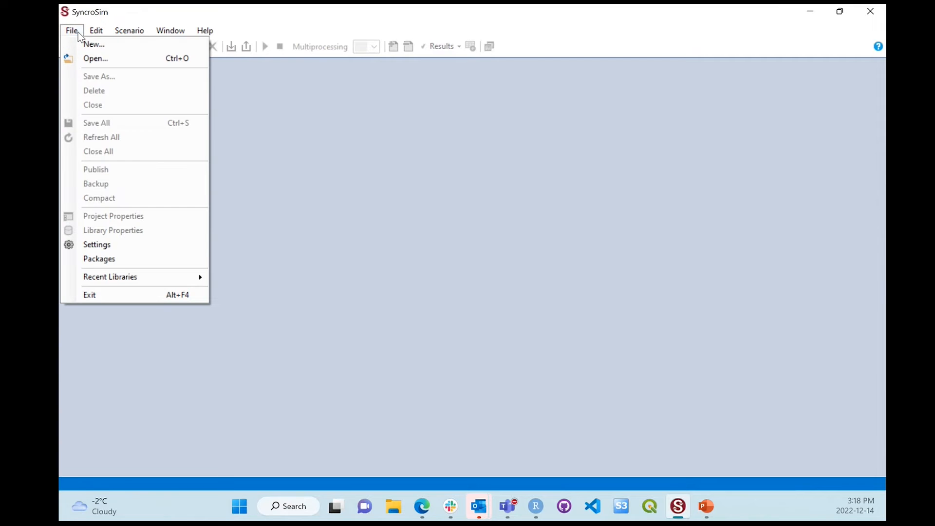
pyautogui.click(107, 45)
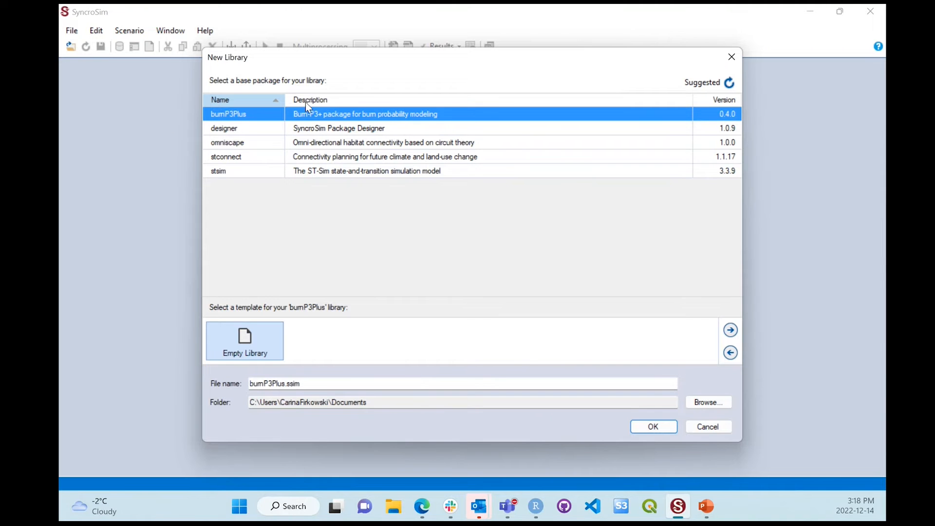
pyautogui.moveTo(340, 50); pyautogui.dragTo(348, 81)
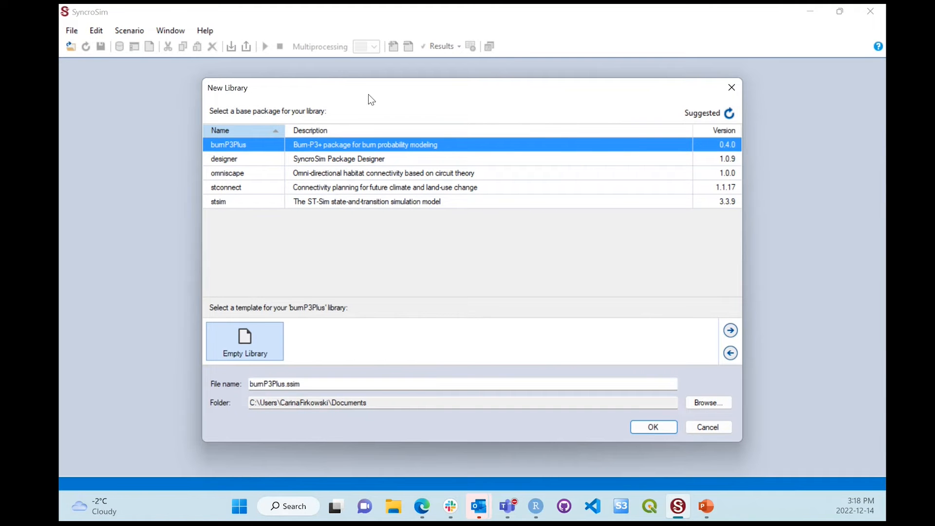
pyautogui.moveTo(300, 384); pyautogui.dragTo(288, 384)
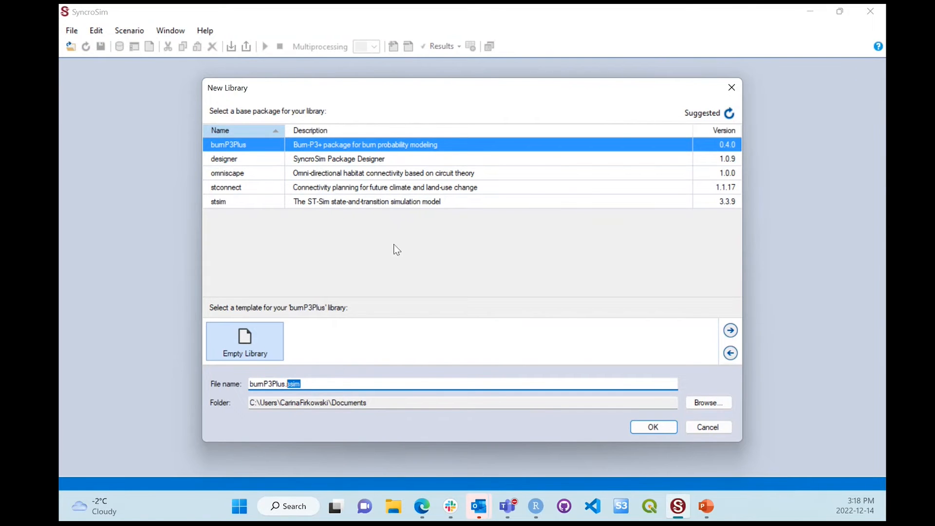
pyautogui.click(260, 176)
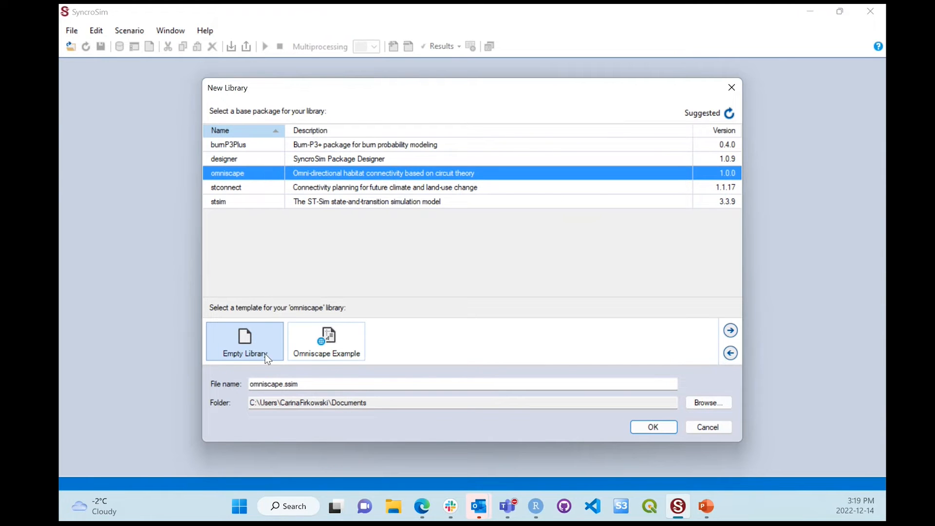
pyautogui.click(334, 343)
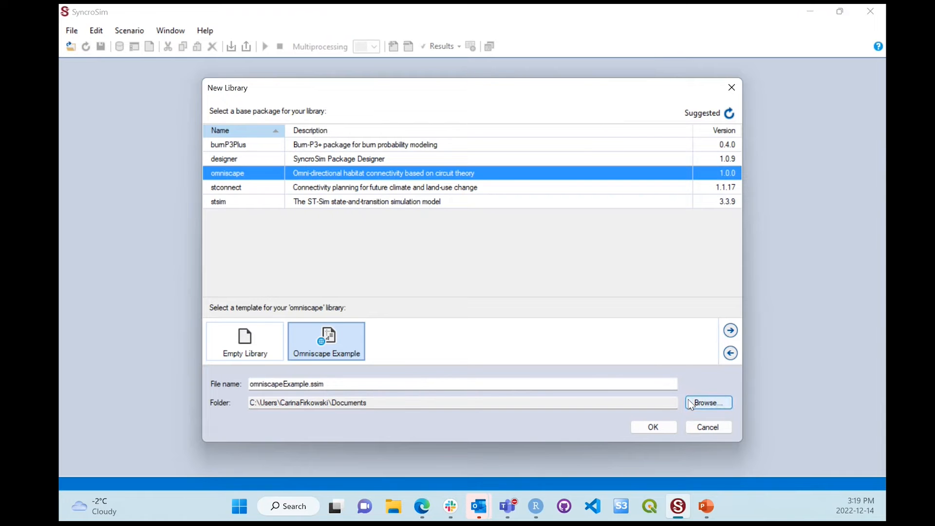
pyautogui.click(643, 431)
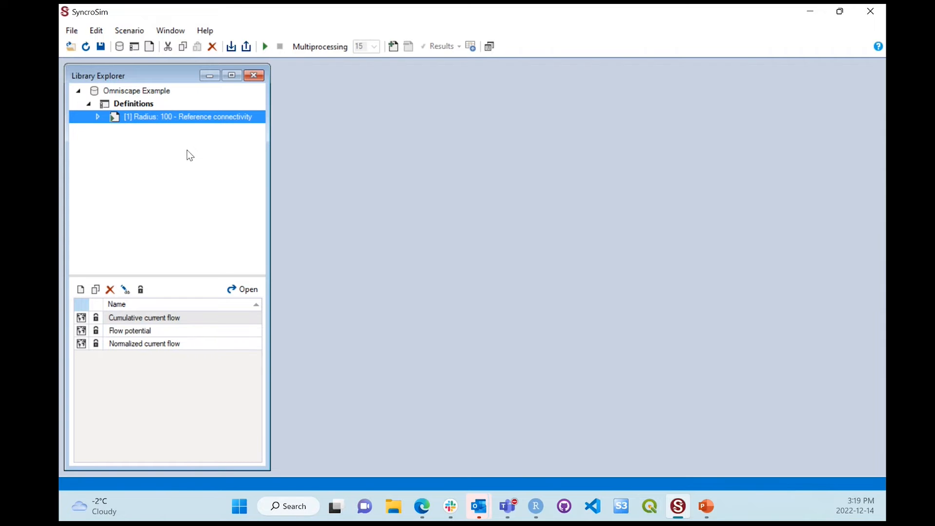
# Step: Open the Omniscape Example library's properties, enlarge the window beside the Library Explorer, and review the library's name and description
pyautogui.click(186, 91)
pyautogui.rightClick(174, 91)
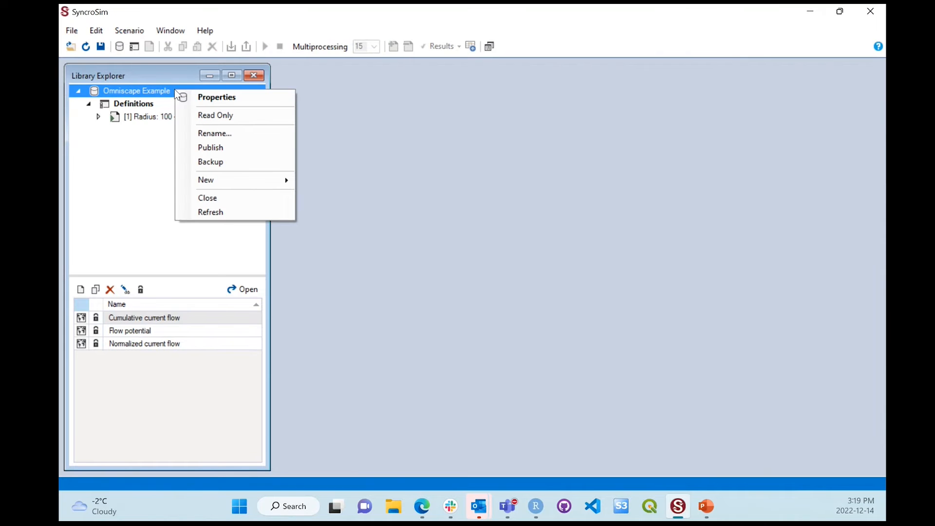
pyautogui.click(255, 97)
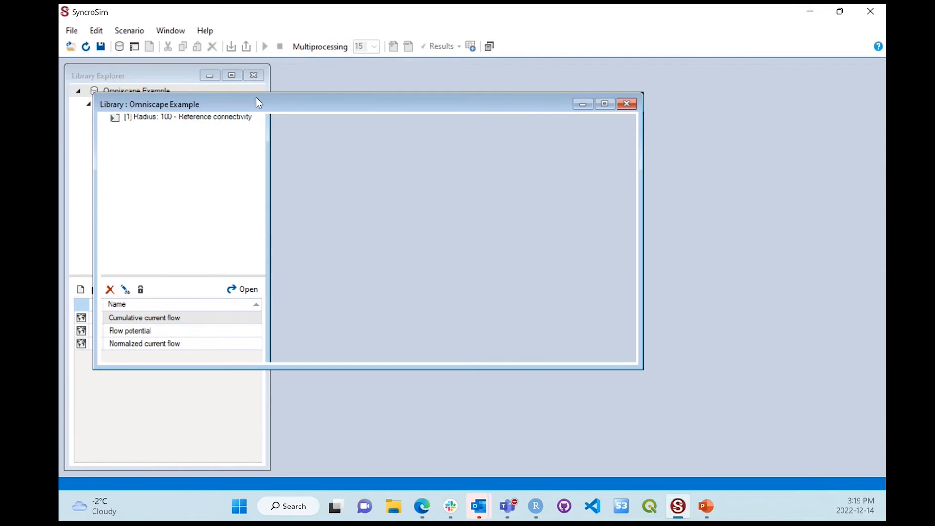
pyautogui.moveTo(275, 103); pyautogui.dragTo(465, 82)
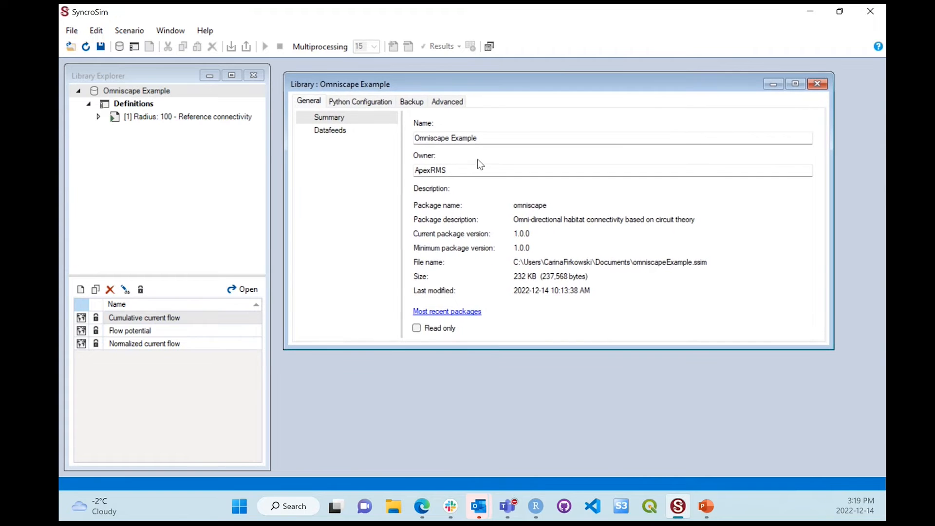
pyautogui.moveTo(492, 350); pyautogui.dragTo(494, 423)
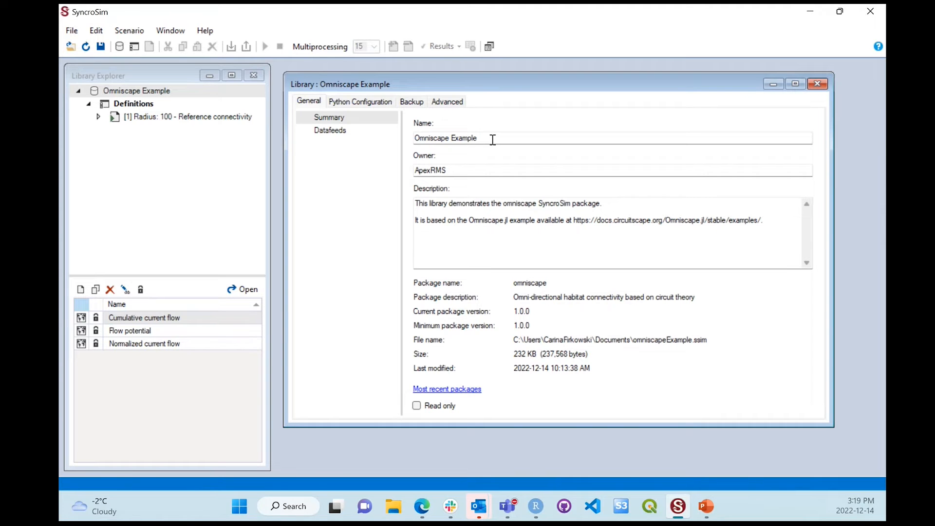
pyautogui.click(492, 140)
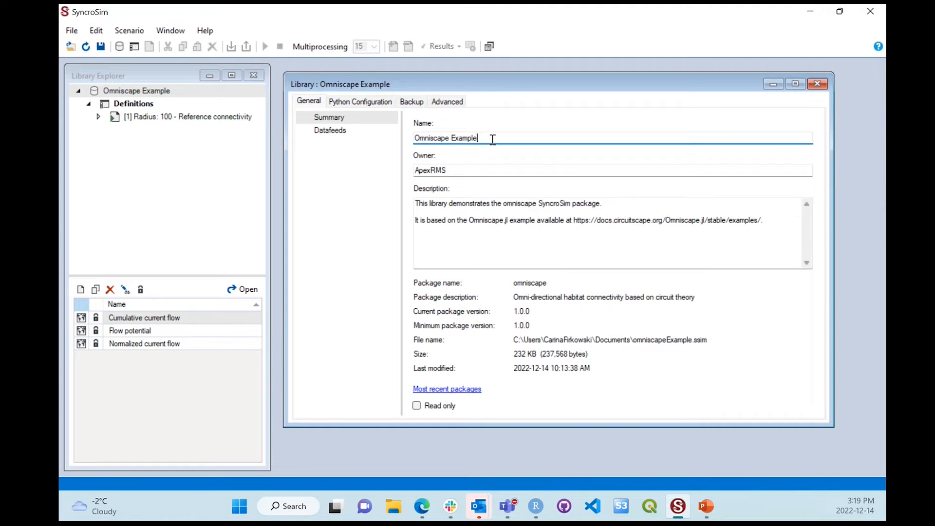
pyautogui.click(420, 204)
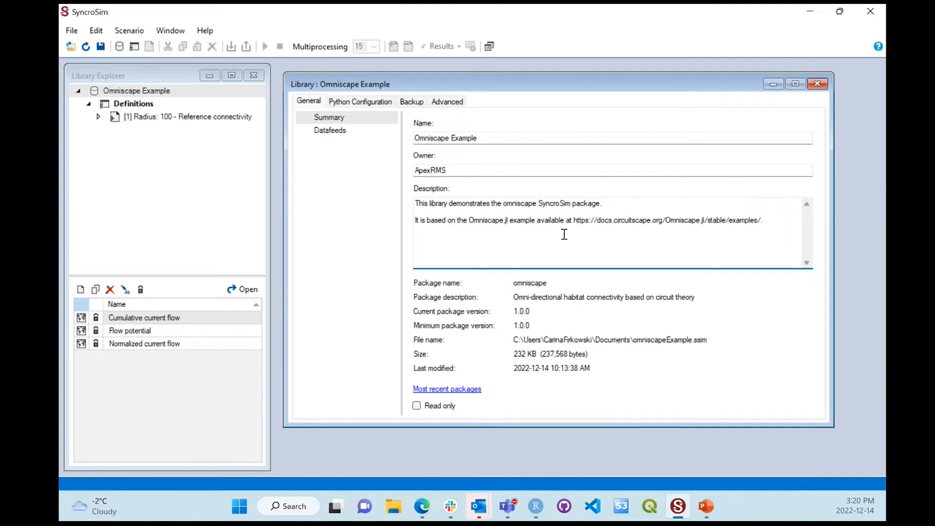
# Step: Switch to the Omniscape.jl Examples page in the browser and examine the Maryland example's land cover data, reclassification table and configuration options
pyautogui.click(422, 505)
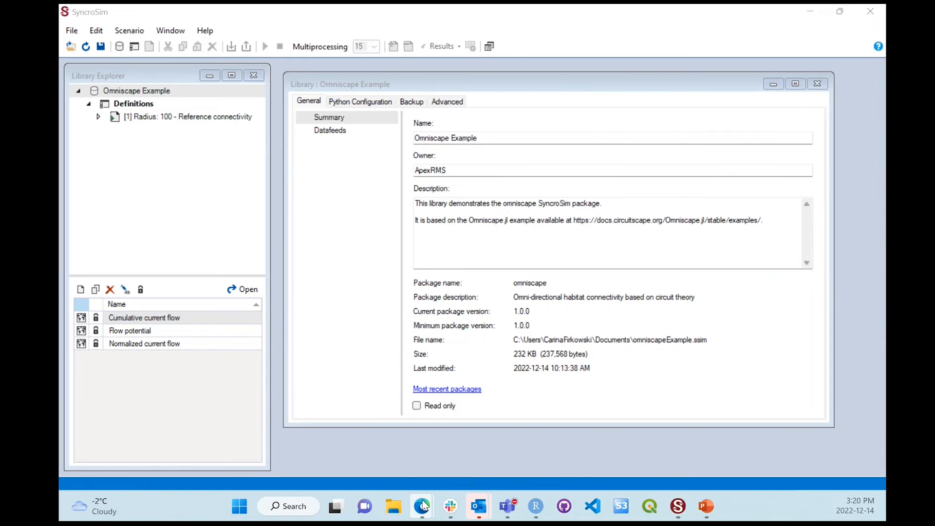
pyautogui.click(459, 417)
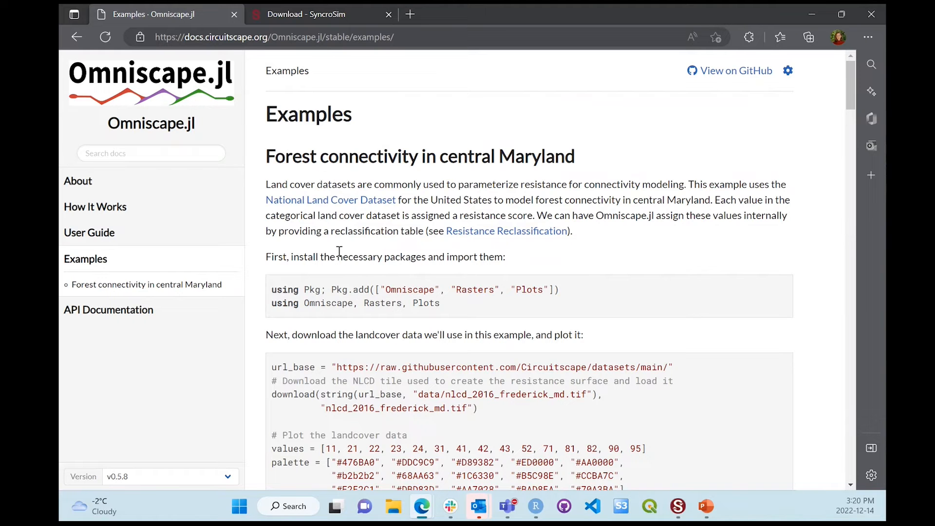
pyautogui.scroll(-2, 339, 250)
pyautogui.scroll(-3, 339, 251)
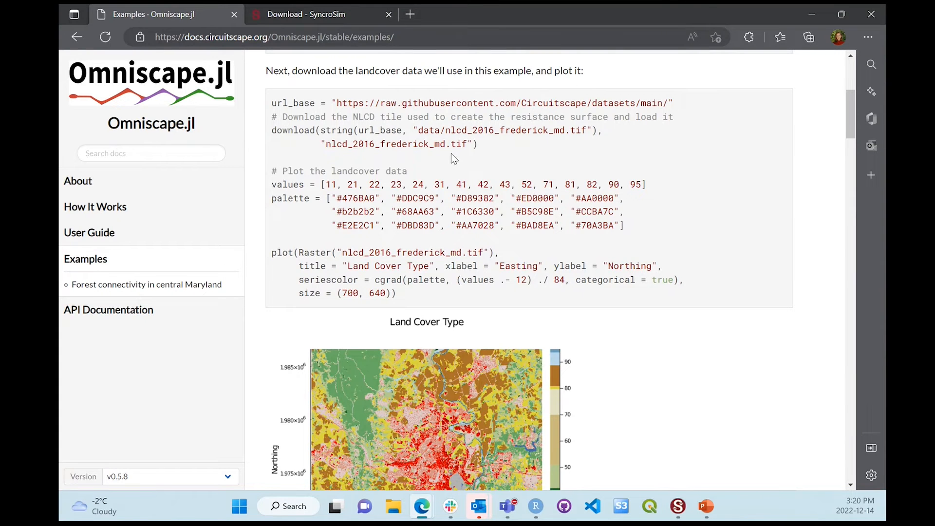
pyautogui.scroll(-4, 454, 165)
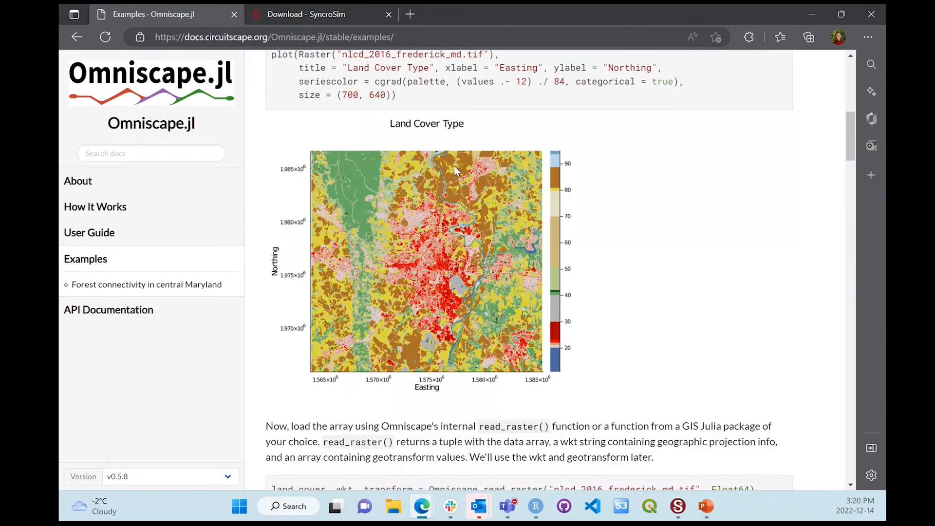
pyautogui.scroll(-8, 454, 165)
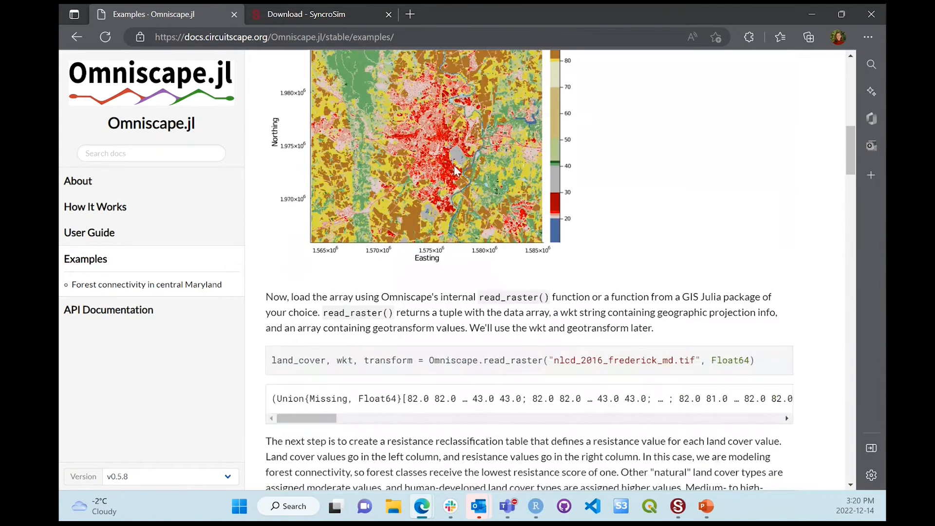
pyautogui.scroll(-3, 453, 165)
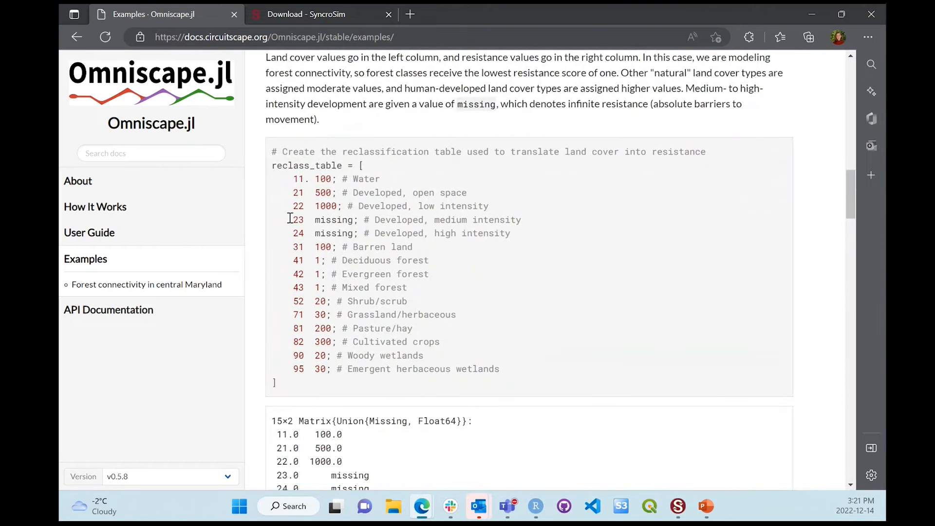
pyautogui.scroll(-5, 344, 278)
pyautogui.scroll(-5, 343, 278)
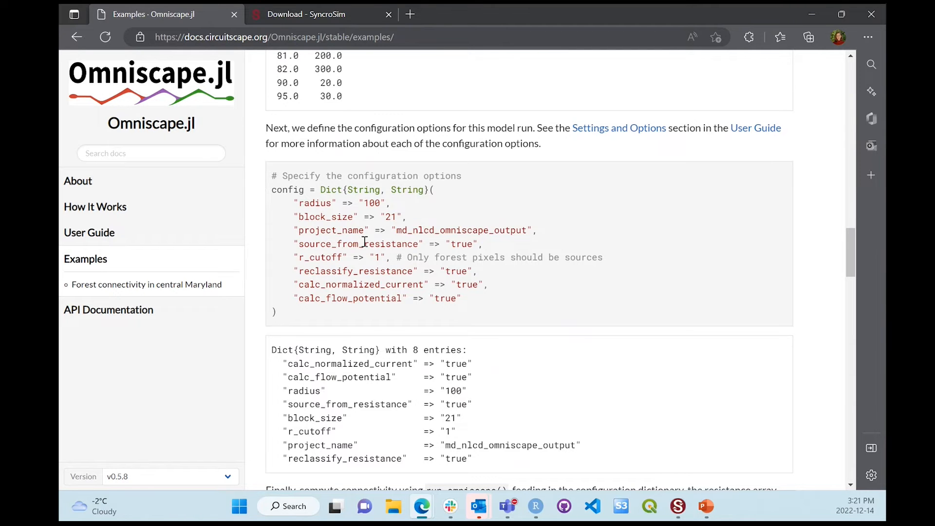
# Step: Examine the example's run_omniscape call and its cumulative current flow, flow potential and normalized current flow maps
pyautogui.scroll(-8, 364, 242)
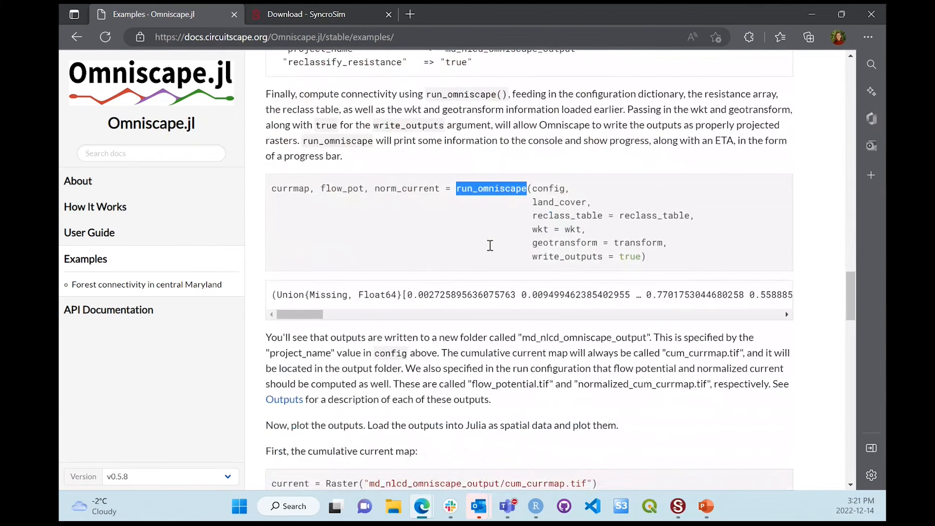
pyautogui.scroll(-8, 490, 245)
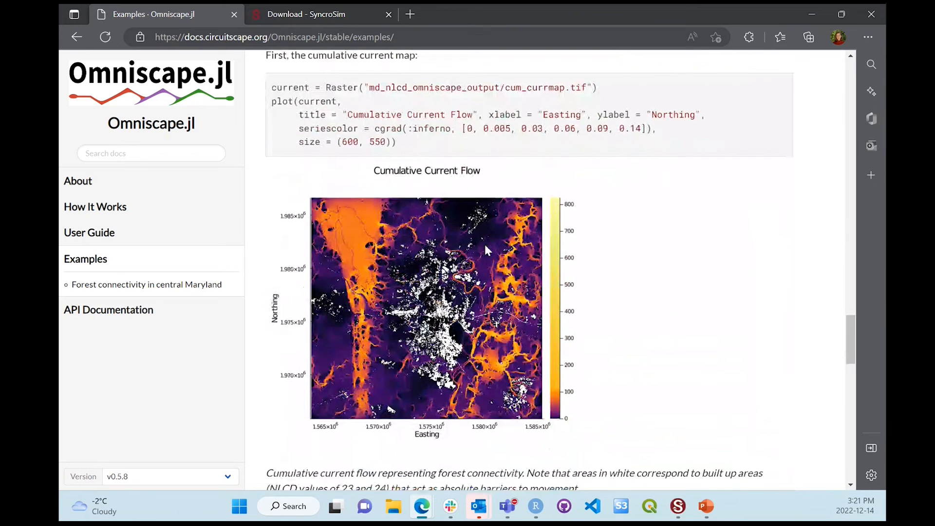
pyautogui.scroll(-1, 485, 246)
pyautogui.scroll(-9, 485, 249)
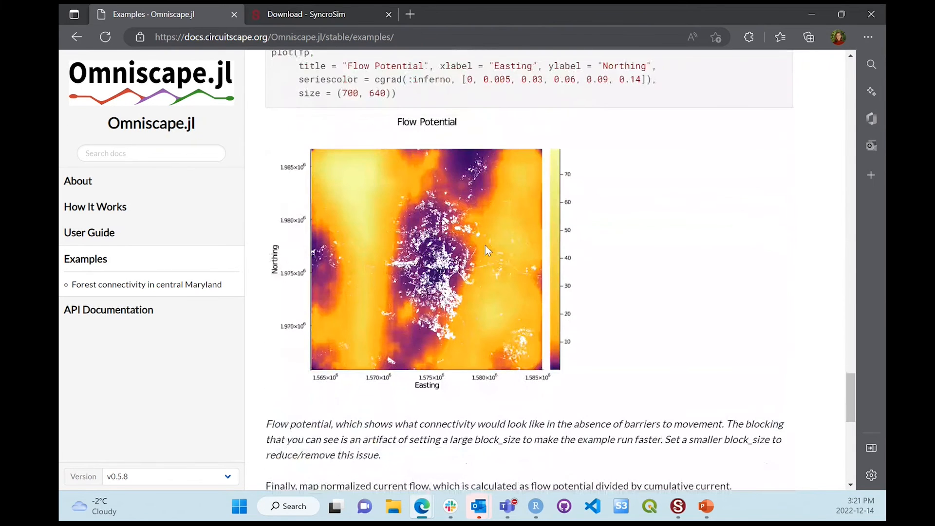
pyautogui.scroll(-8, 486, 246)
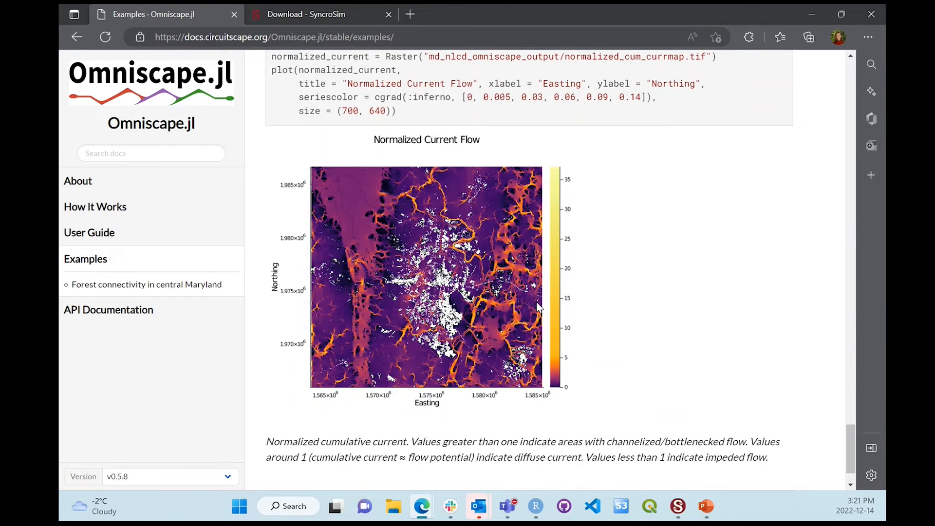
# Step: Switch to SyncroSim, replace the library properties with the Radius: 100 - Reference connectivity scenario's properties, enlarge the window, and review the scenario's description
pyautogui.click(678, 508)
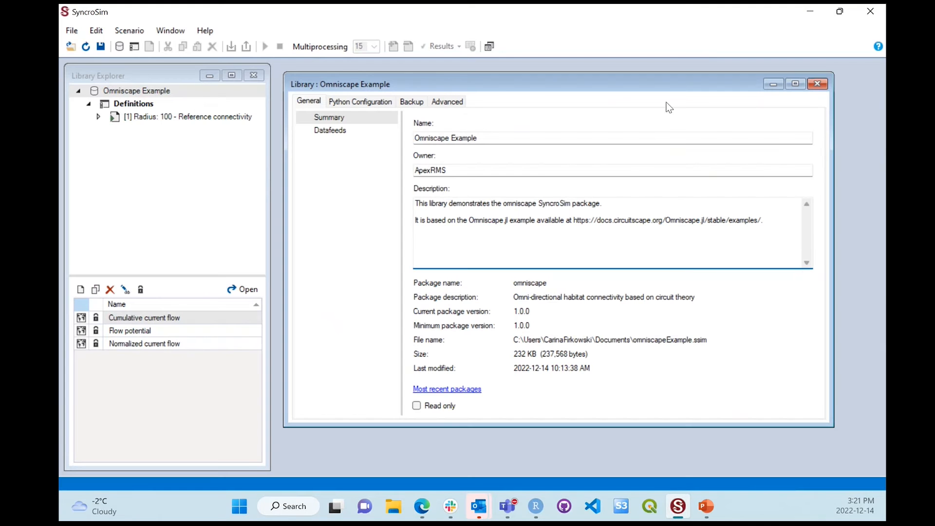
pyautogui.click(816, 85)
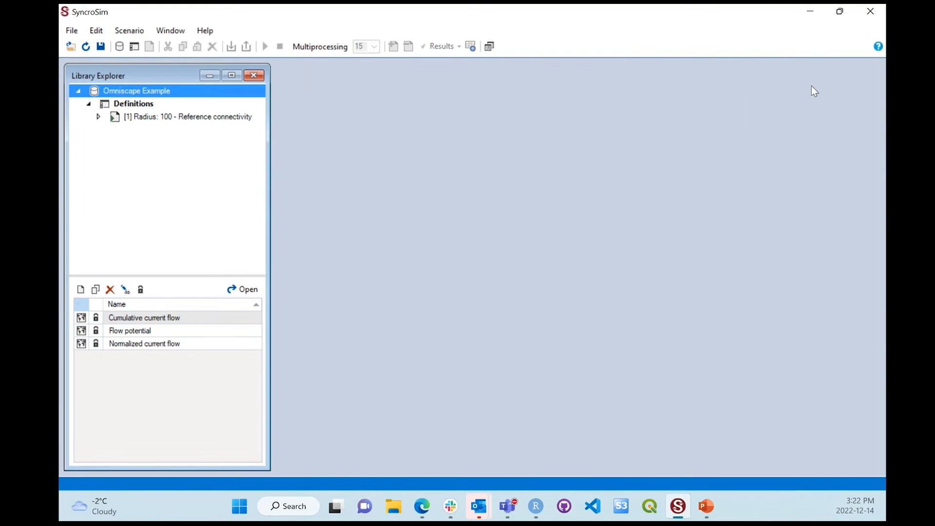
pyautogui.click(195, 119)
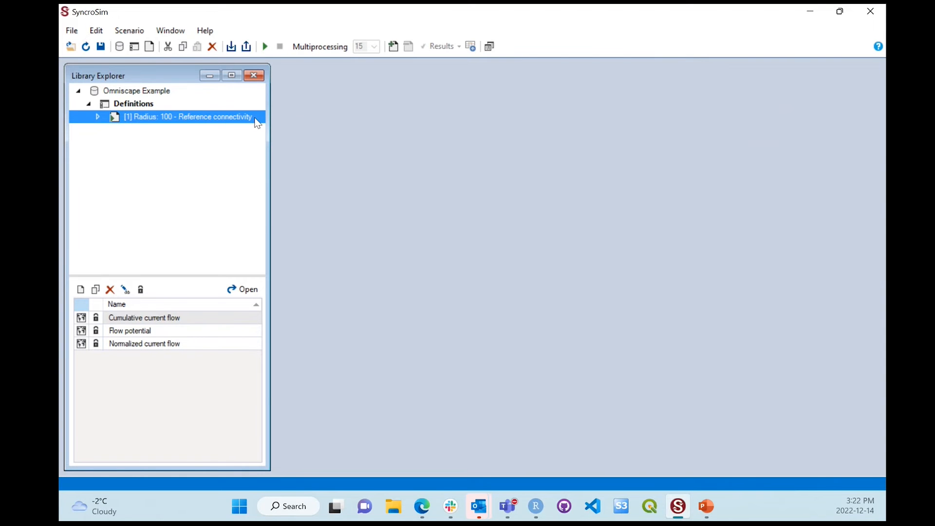
pyautogui.rightClick(257, 123)
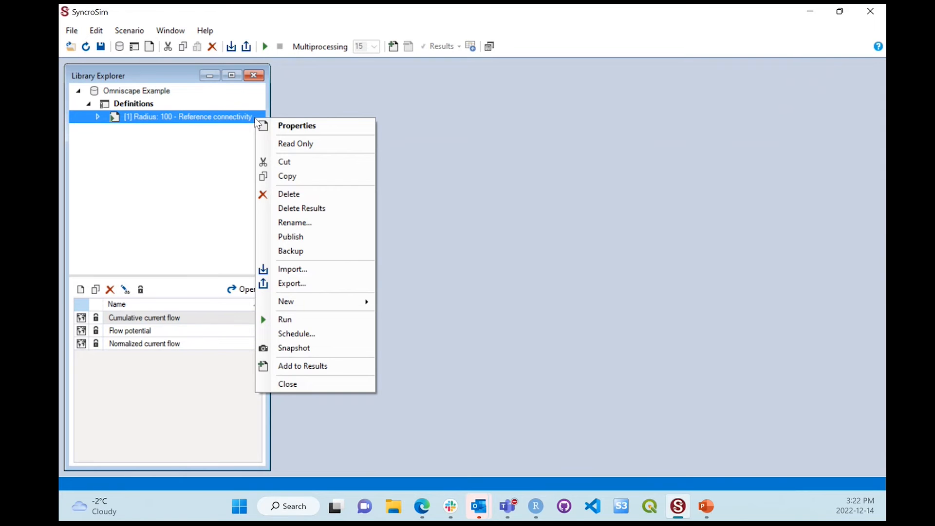
pyautogui.click(298, 128)
pyautogui.moveTo(328, 117); pyautogui.dragTo(511, 107)
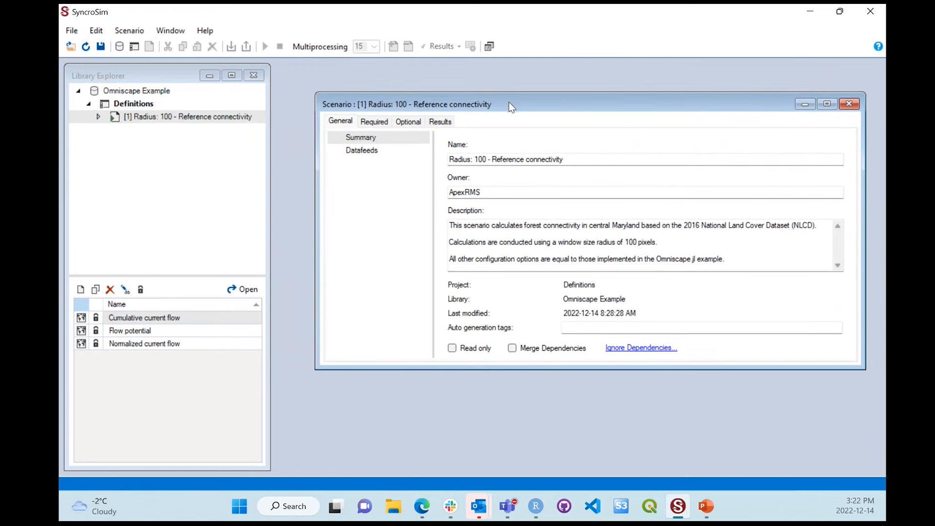
pyautogui.moveTo(436, 369); pyautogui.dragTo(436, 432)
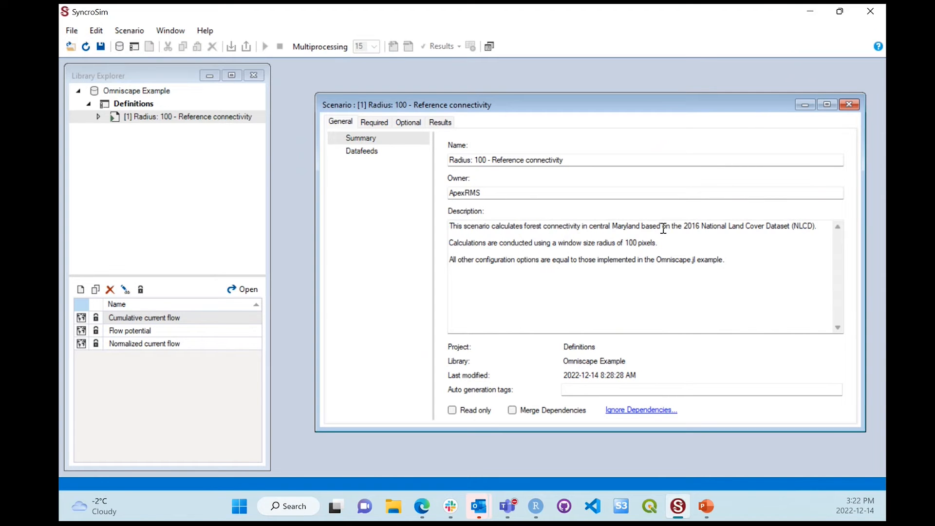
pyautogui.moveTo(615, 243); pyautogui.dragTo(657, 243)
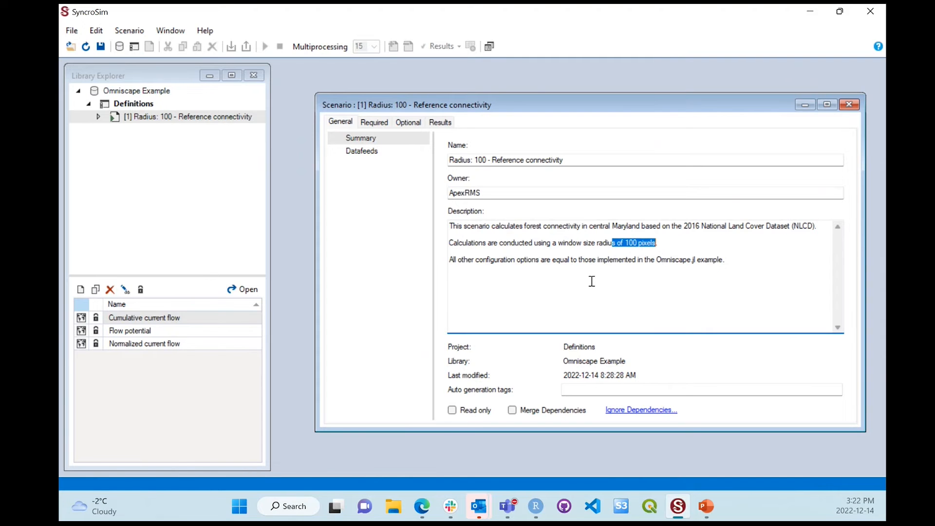
pyautogui.click(521, 261)
# Step: Review the scenario's required inputs and check the file chooser for the resistance file without choosing another file
pyautogui.click(381, 124)
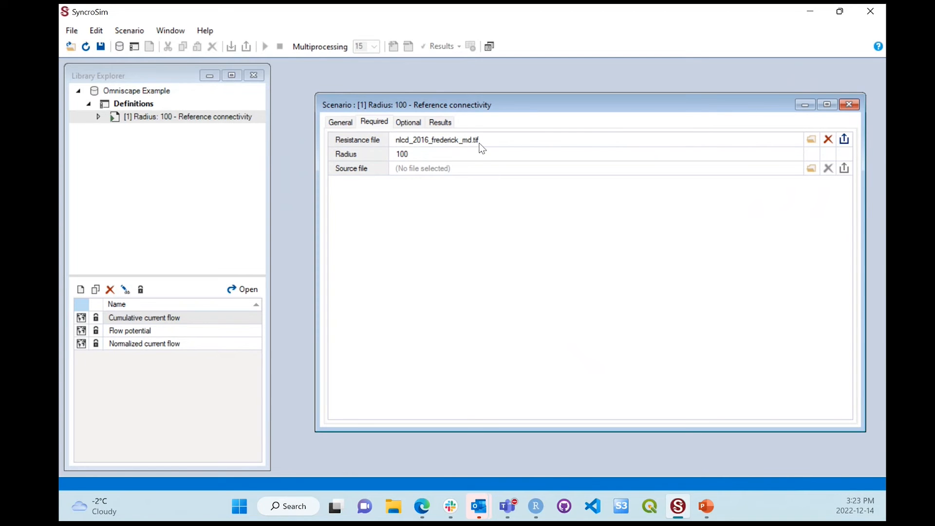
pyautogui.click(813, 143)
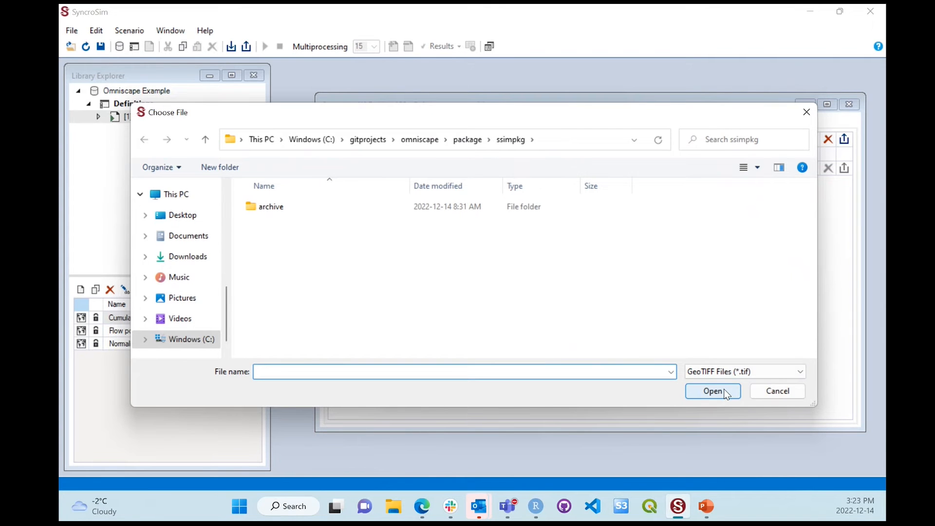
pyautogui.click(756, 391)
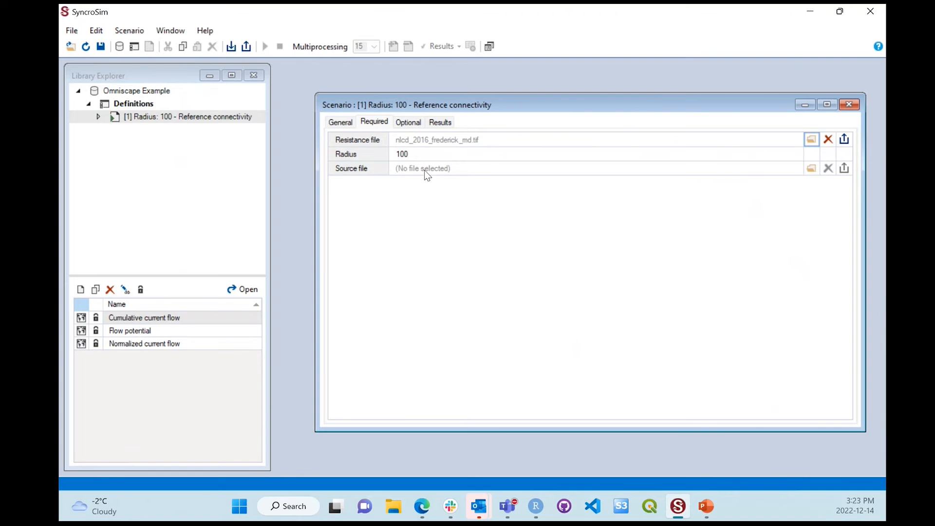
# Step: Review the scenario's optional General Options and Resistance Reclassification settings, widening the category list to show full names, and close the scenario properties
pyautogui.click(410, 124)
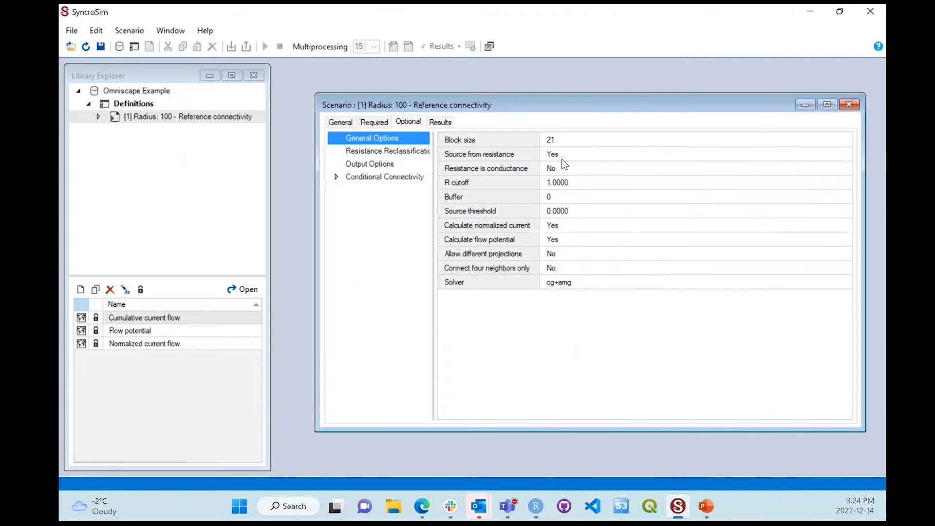
pyautogui.click(413, 153)
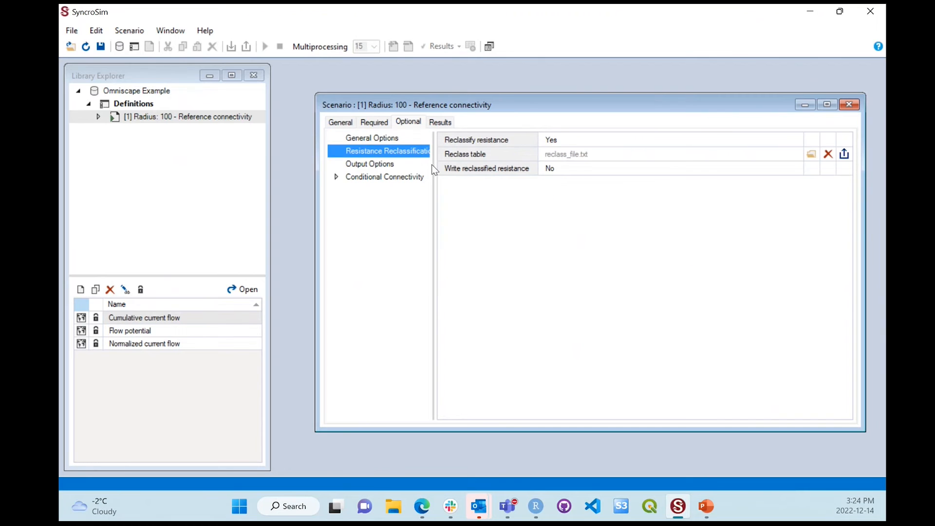
pyautogui.moveTo(447, 175); pyautogui.dragTo(448, 195)
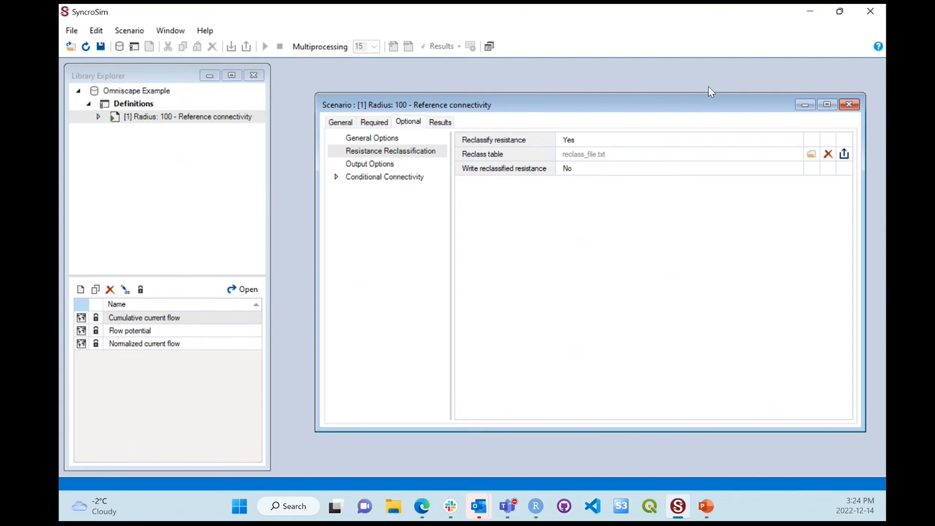
pyautogui.click(844, 108)
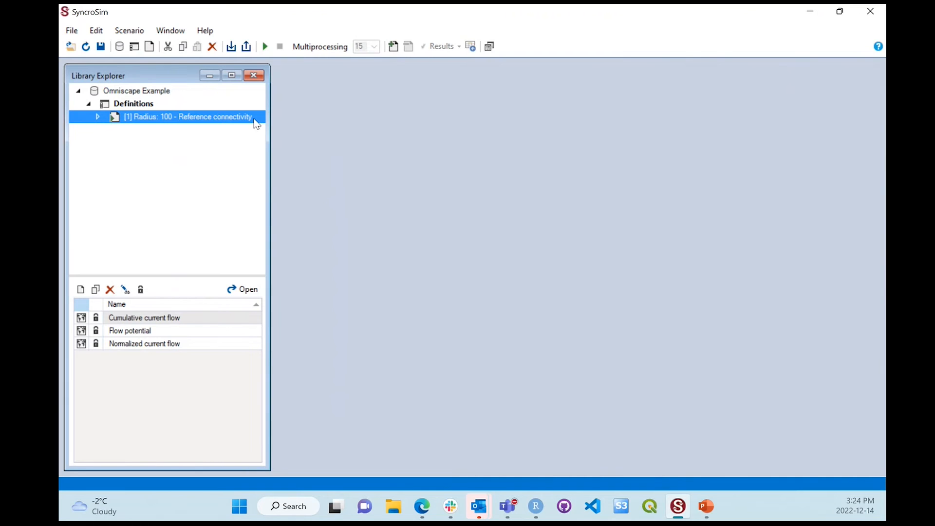
# Step: Expand the Reference connectivity scenario down to its result scenario and widen the Library Explorer to show the full result name
pyautogui.click(98, 116)
pyautogui.click(108, 129)
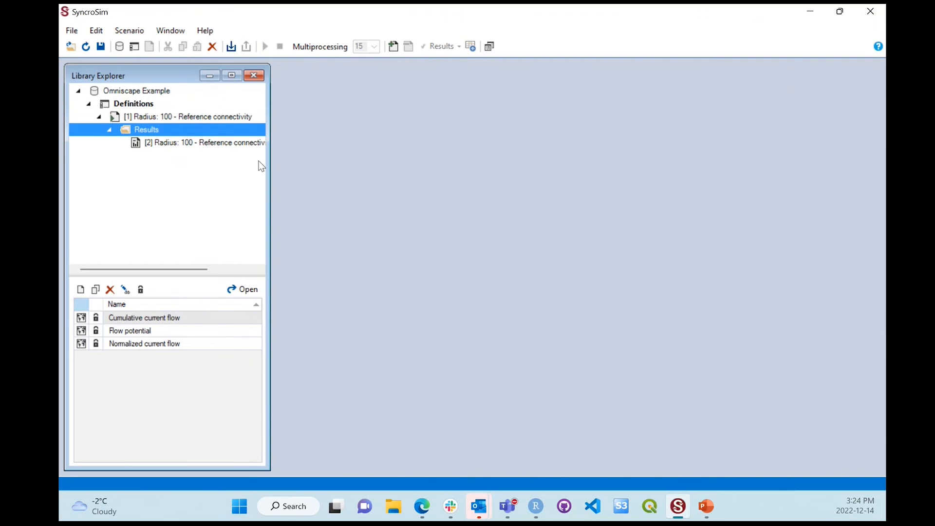
pyautogui.moveTo(269, 163); pyautogui.dragTo(381, 172)
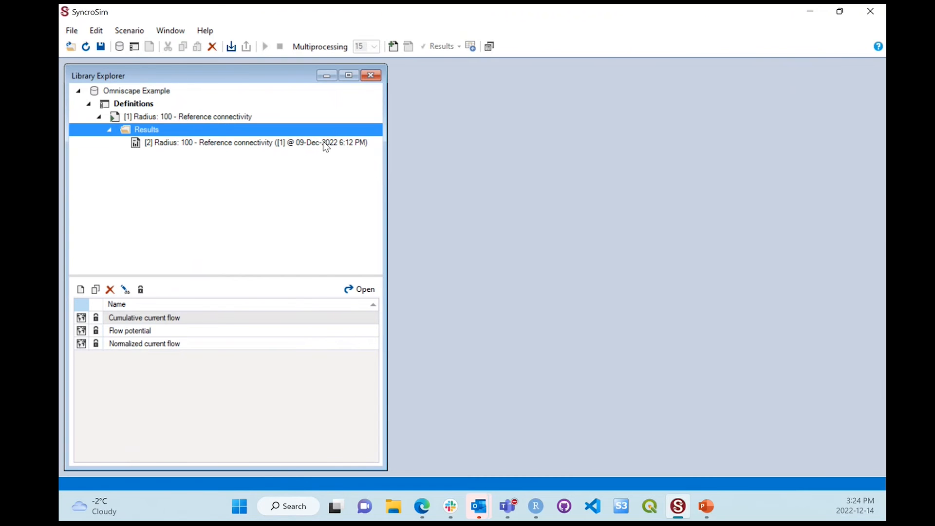
# Step: Open the properties of result scenario [2] Radius: 100 - Reference connectivity, and reposition and enlarge the window
pyautogui.click(323, 142)
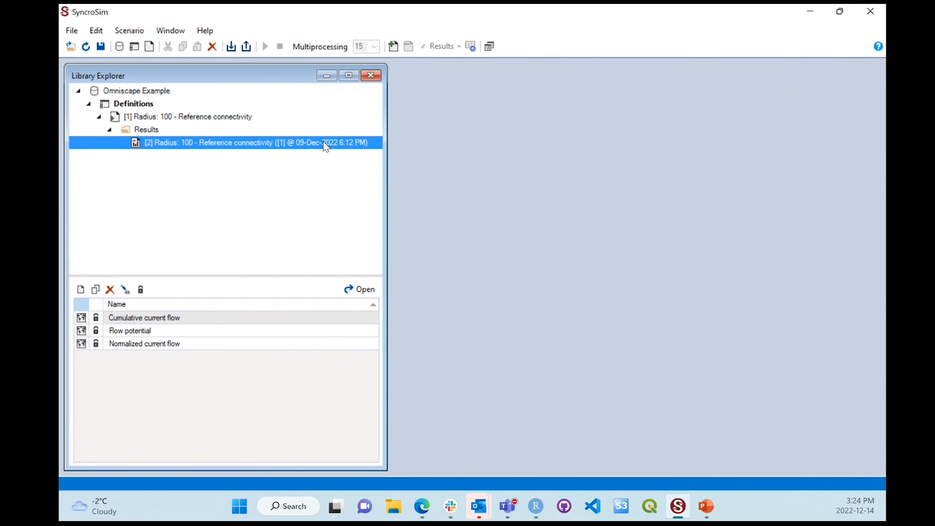
pyautogui.rightClick(324, 142)
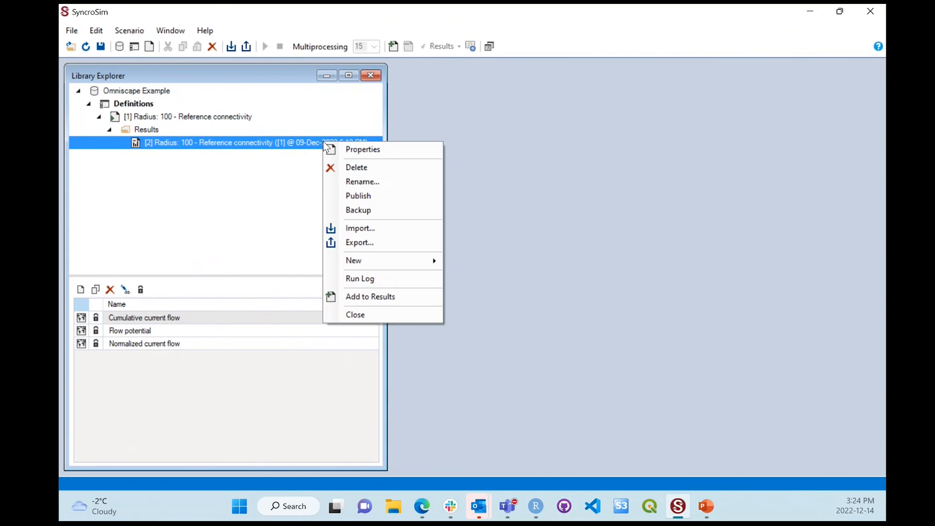
pyautogui.click(354, 150)
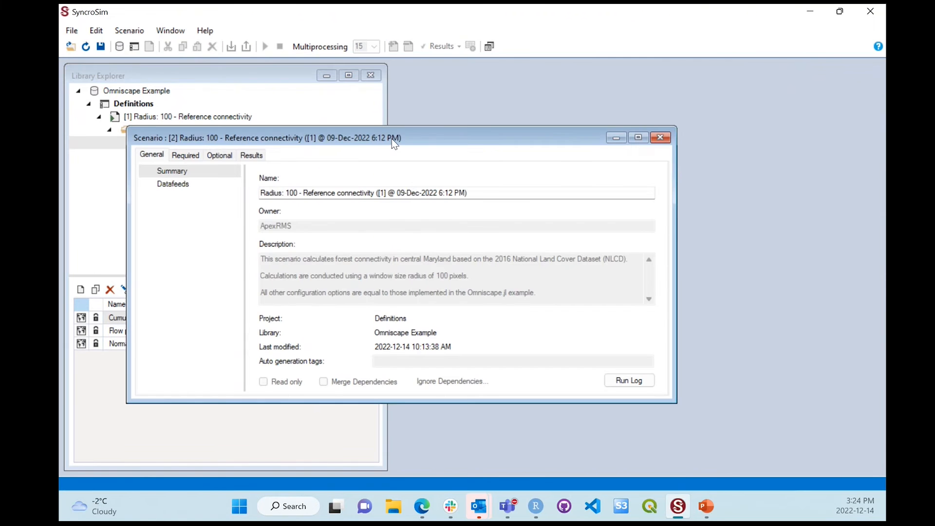
pyautogui.moveTo(396, 138); pyautogui.dragTo(446, 105)
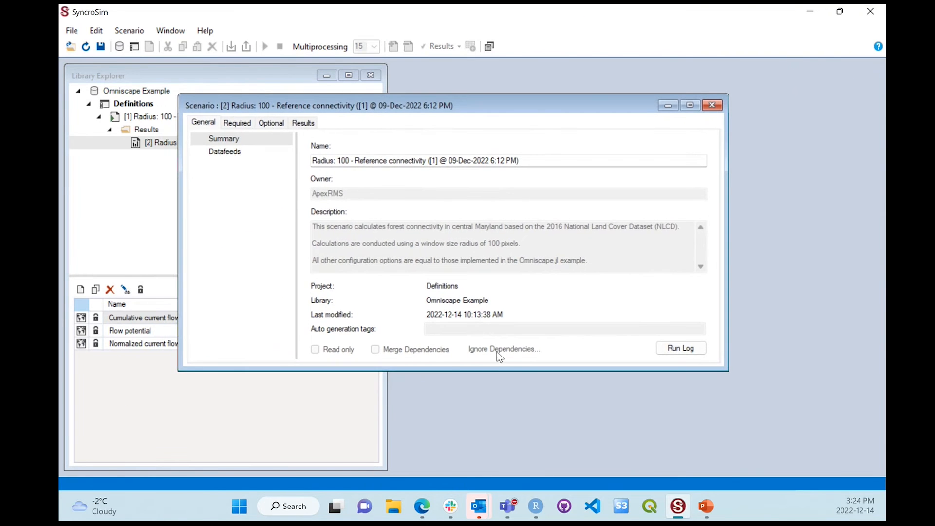
pyautogui.moveTo(498, 370); pyautogui.dragTo(506, 429)
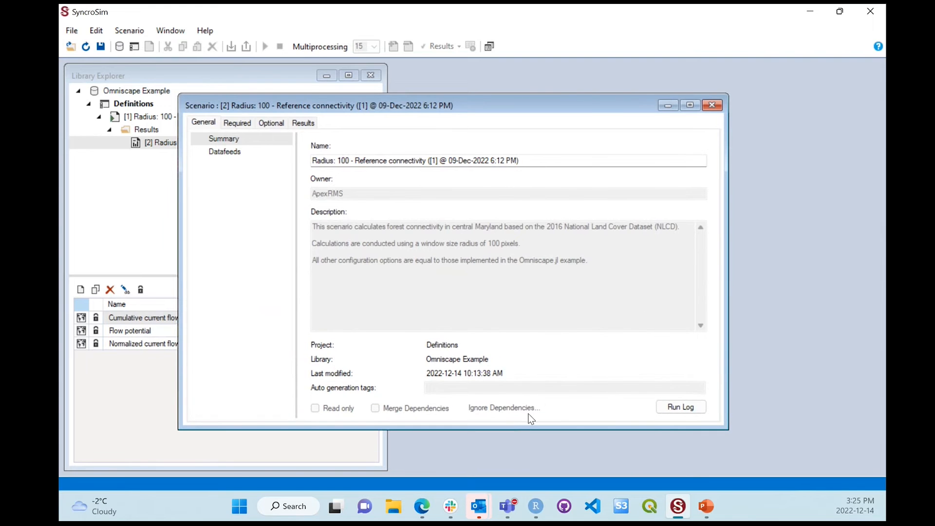
# Step: View the result scenario's run log, check the total simulation time, and close the log
pyautogui.click(662, 408)
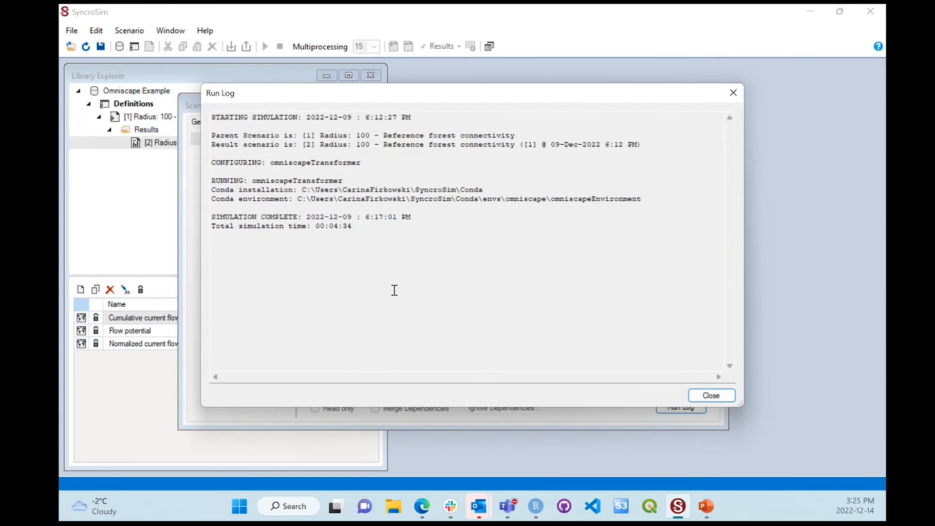
pyautogui.moveTo(366, 228); pyautogui.dragTo(214, 228)
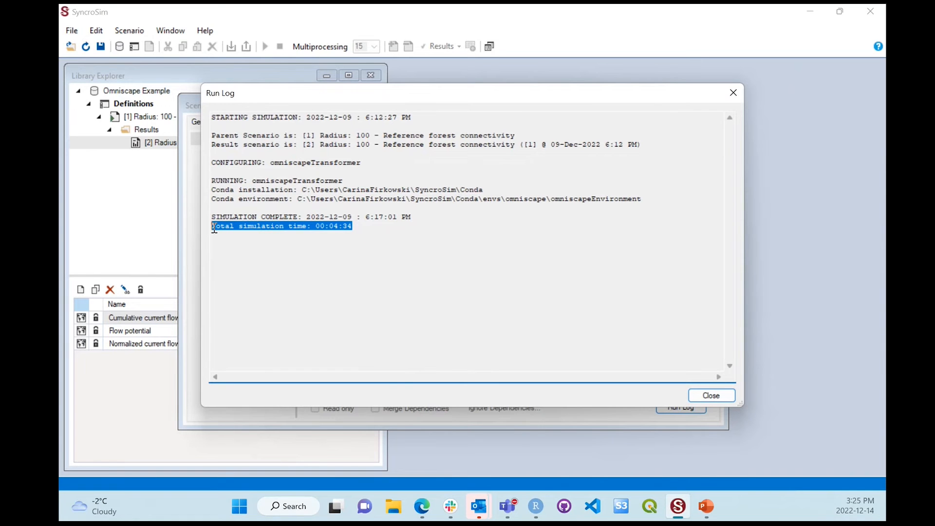
pyautogui.click(354, 275)
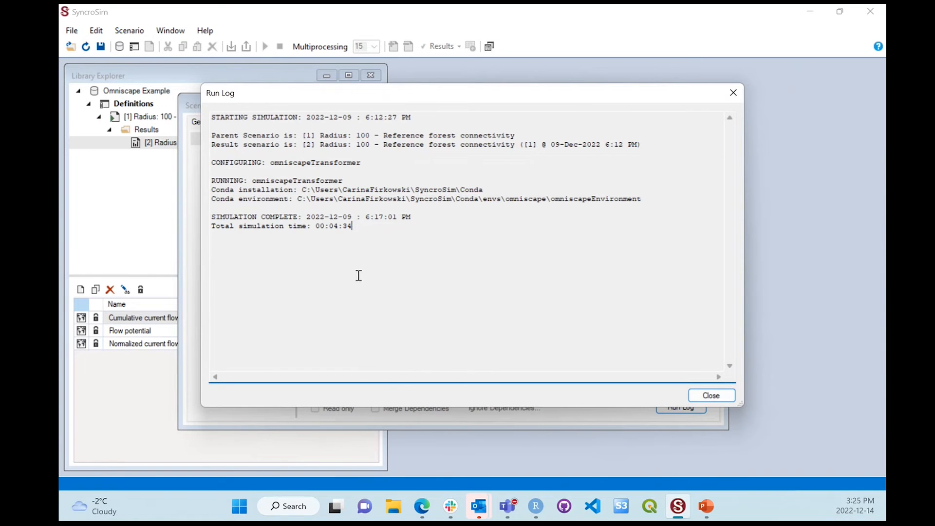
pyautogui.click(714, 396)
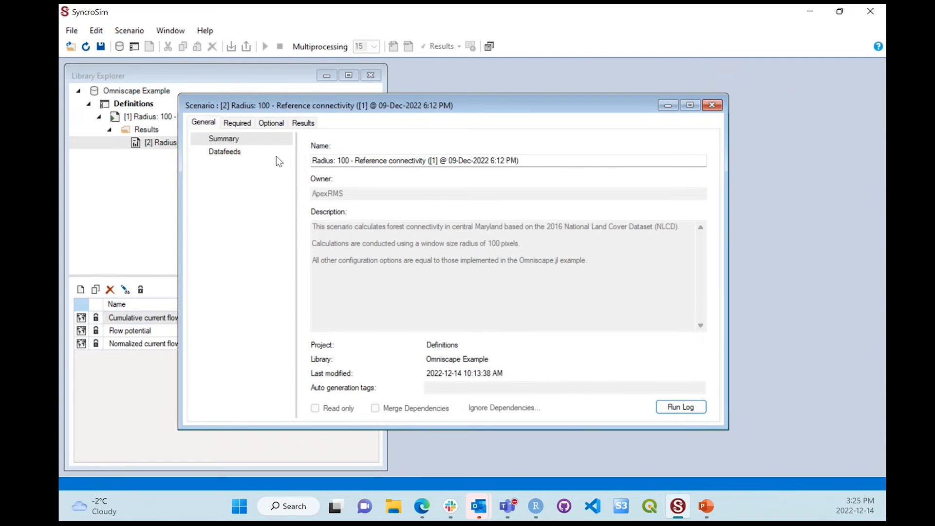
# Step: Review the result scenario's required inputs, optional settings and output raster files, and close its properties
pyautogui.click(244, 126)
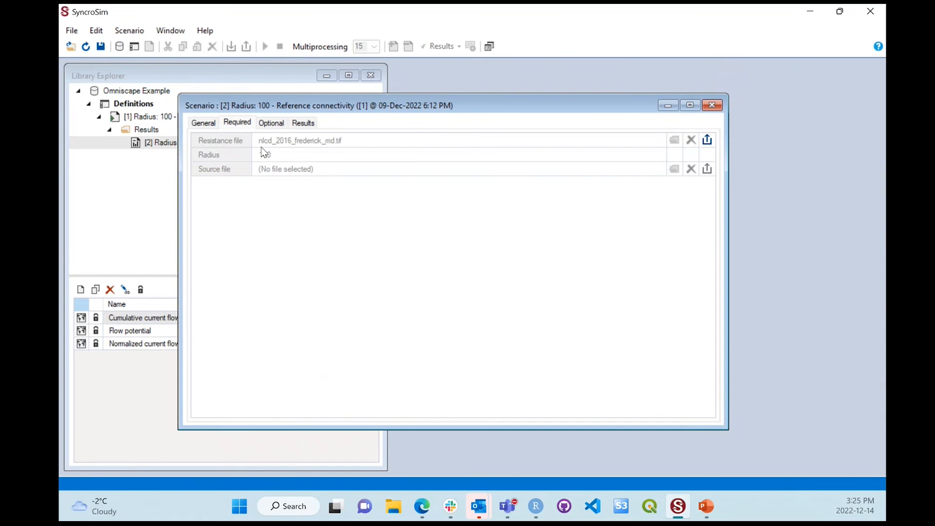
pyautogui.click(270, 124)
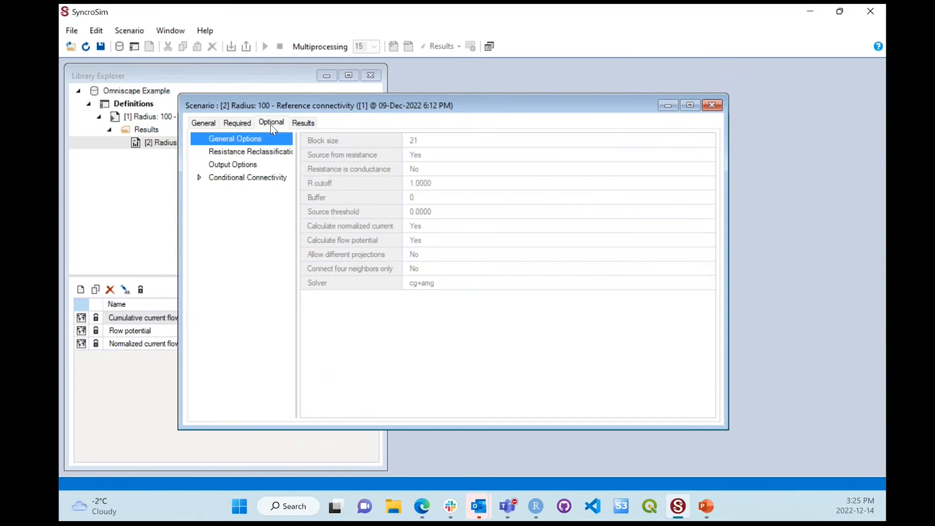
pyautogui.click(304, 125)
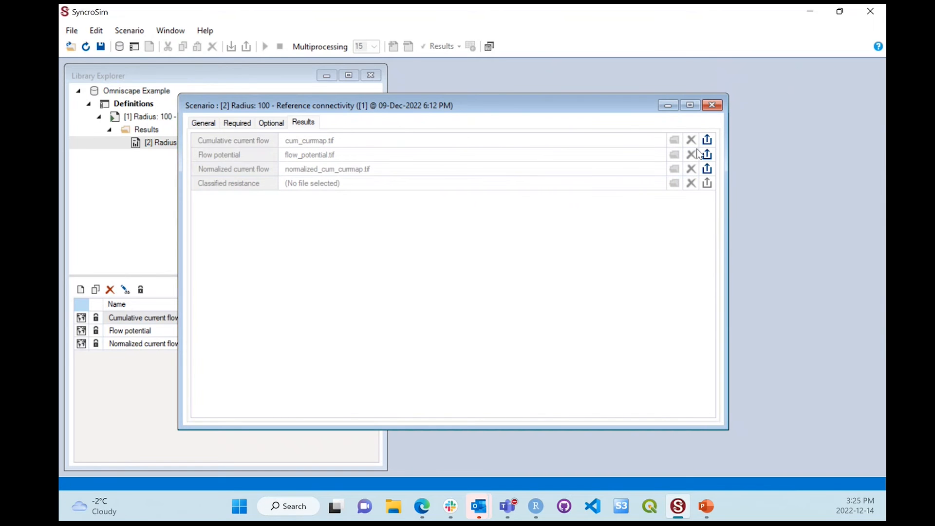
pyautogui.click(709, 104)
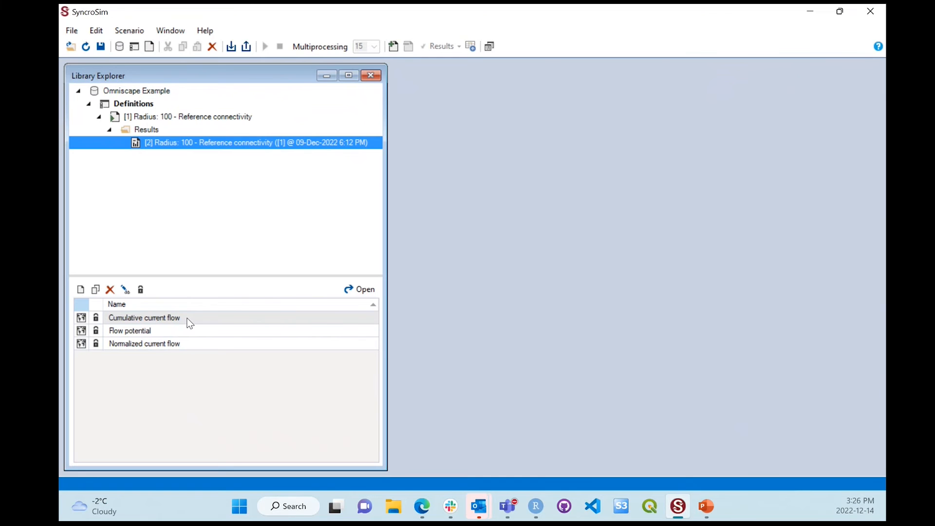
# Step: Add result scenario [2] Radius: 100 - Reference connectivity to the results and open the Cumulative current flow map
pyautogui.click(195, 336)
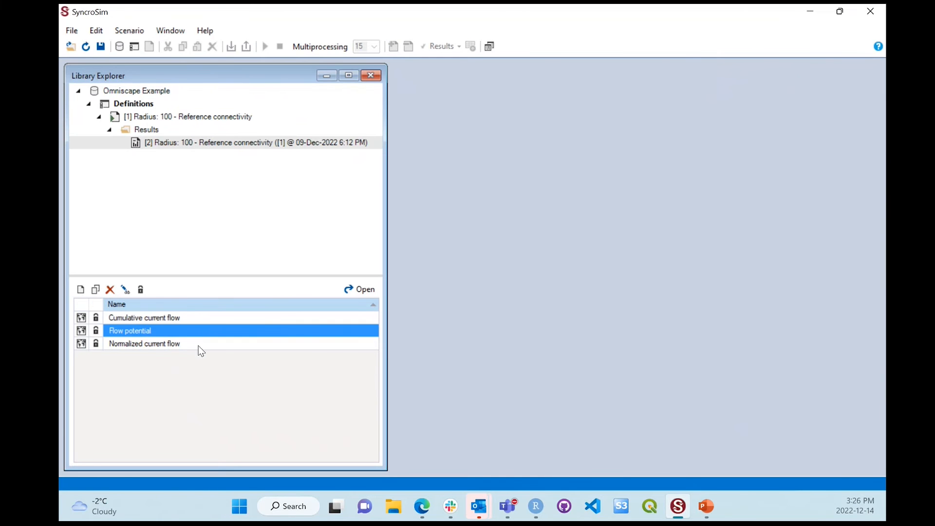
pyautogui.click(206, 345)
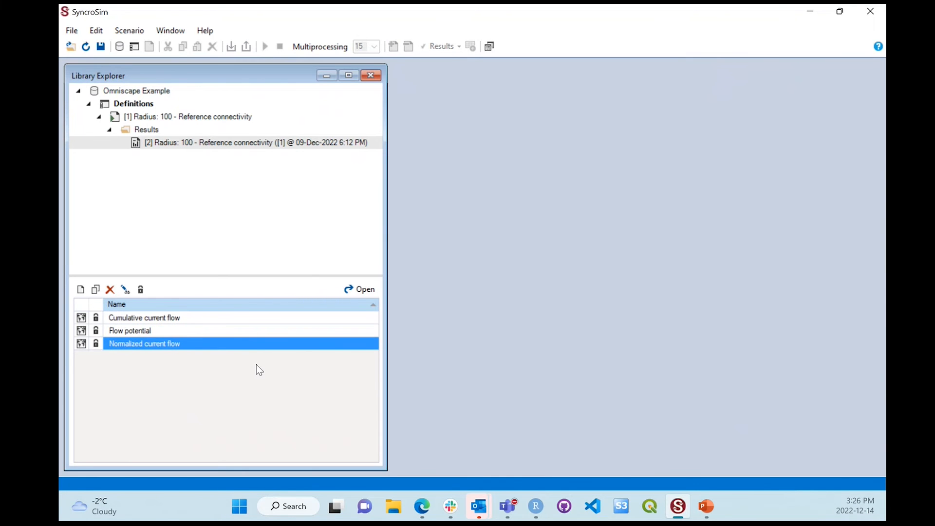
pyautogui.click(209, 319)
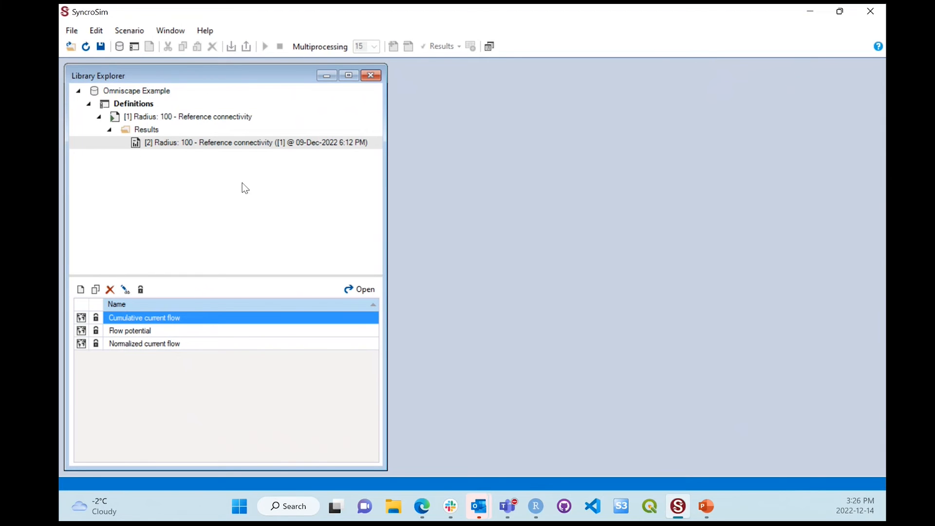
pyautogui.rightClick(235, 143)
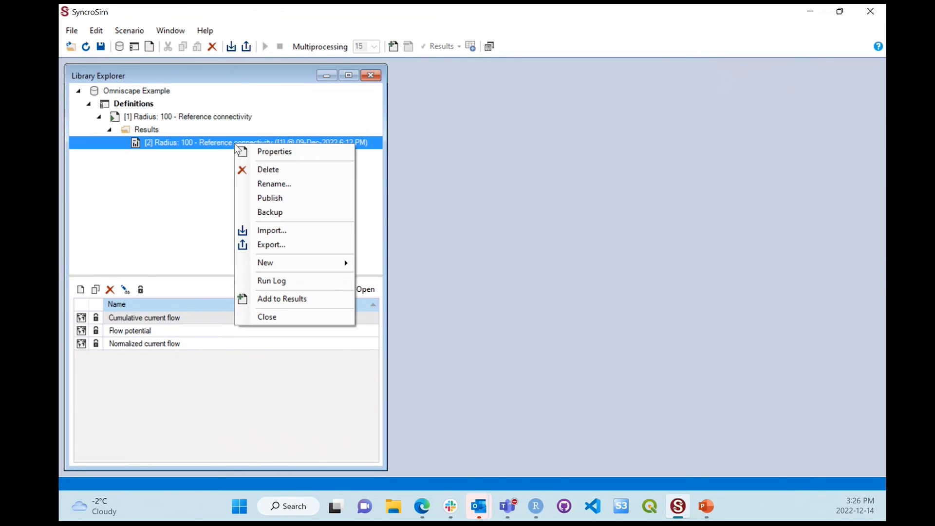
pyautogui.click(298, 299)
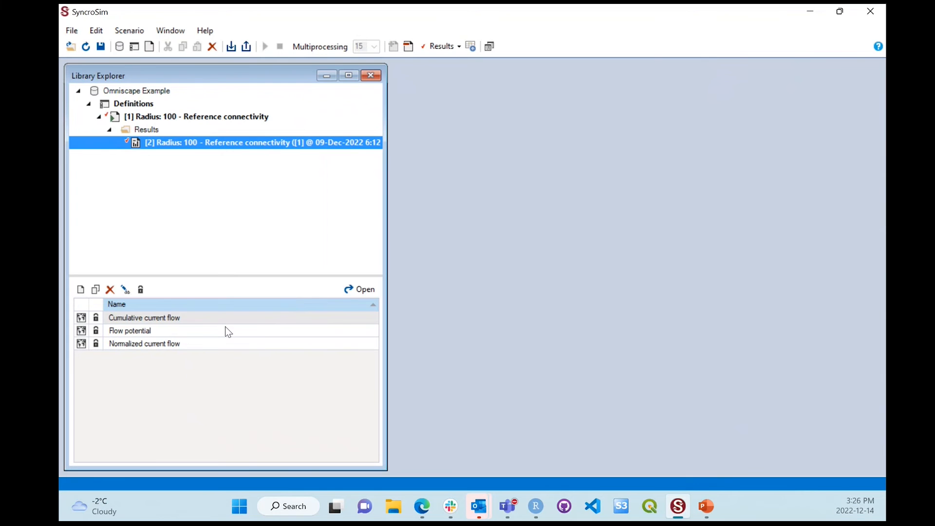
pyautogui.doubleClick(195, 317)
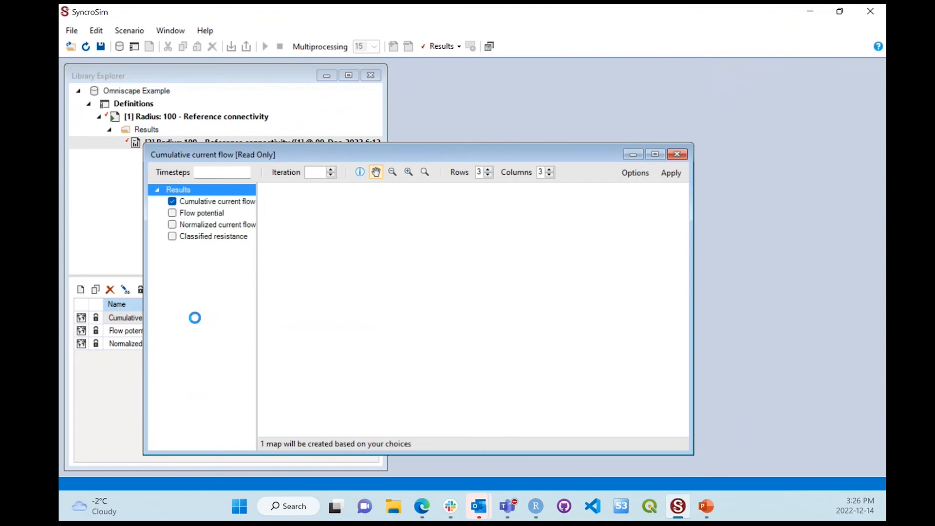
# Step: Reposition and enlarge the Cumulative current flow map window, widen its legend area, and view the legend's class values, colors and labels
pyautogui.moveTo(391, 153); pyautogui.dragTo(491, 106)
pyautogui.moveTo(536, 411); pyautogui.dragTo(539, 466)
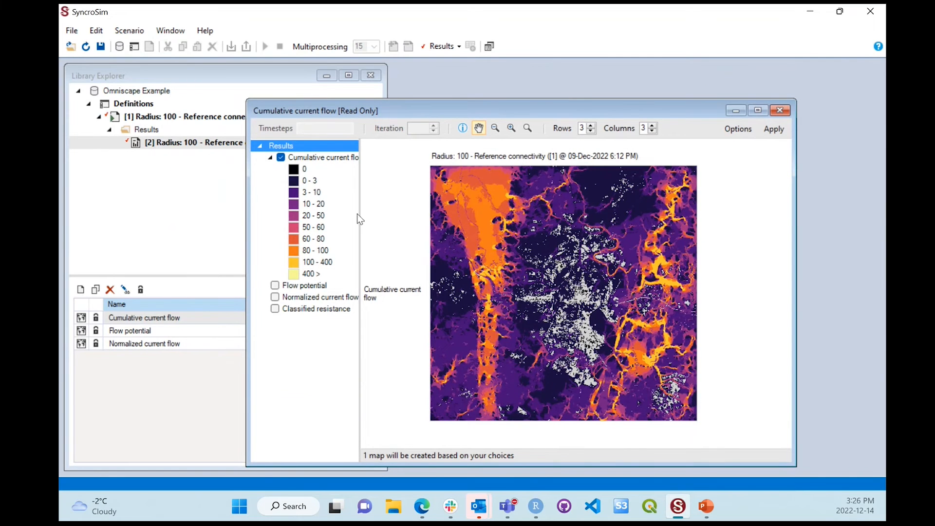
pyautogui.moveTo(360, 216); pyautogui.dragTo(384, 219)
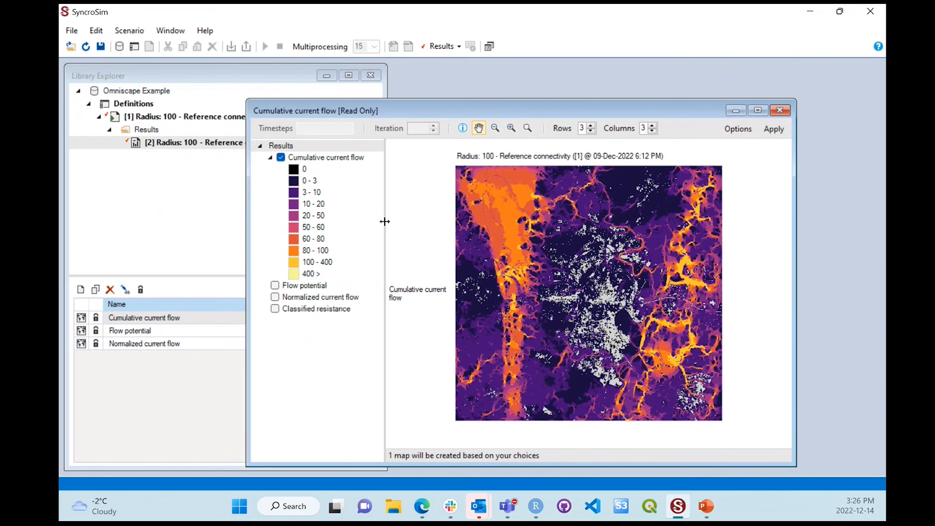
pyautogui.doubleClick(316, 218)
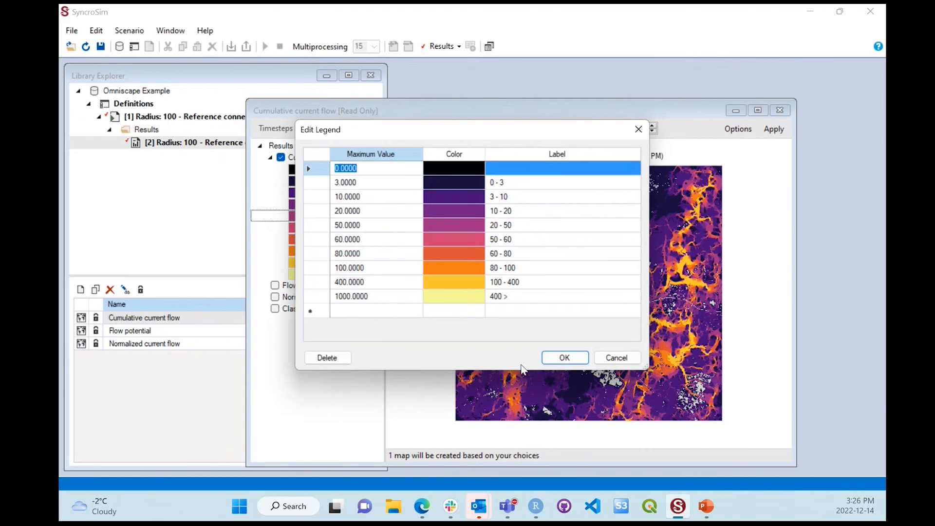
pyautogui.click(552, 362)
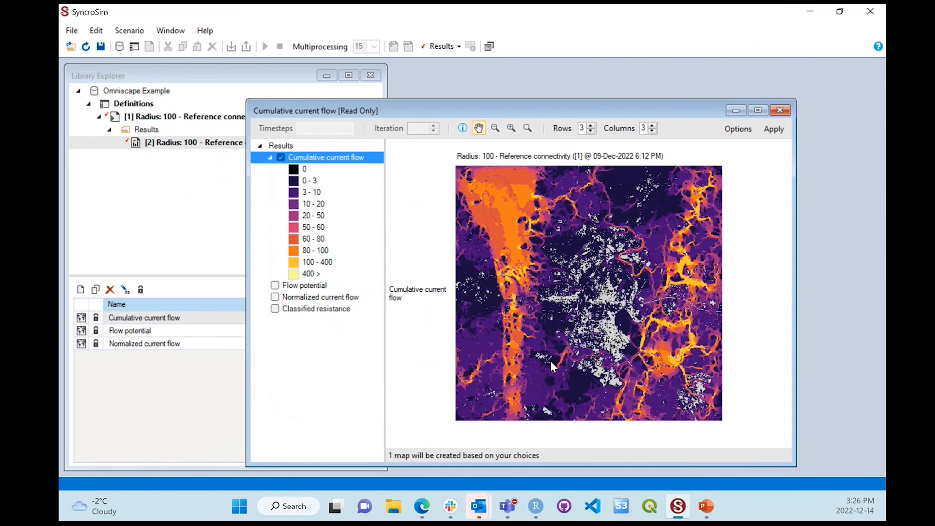
# Step: Zoom in on the northwest part of the cumulative current flow map, inspect a cell's value, and restore the full map extent
pyautogui.click(506, 127)
pyautogui.click(507, 127)
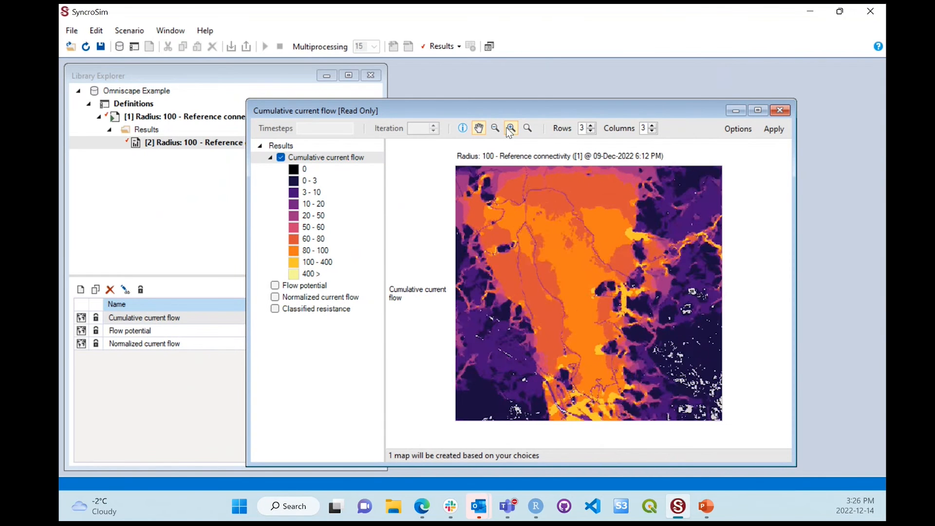
pyautogui.click(506, 127)
pyautogui.click(506, 127)
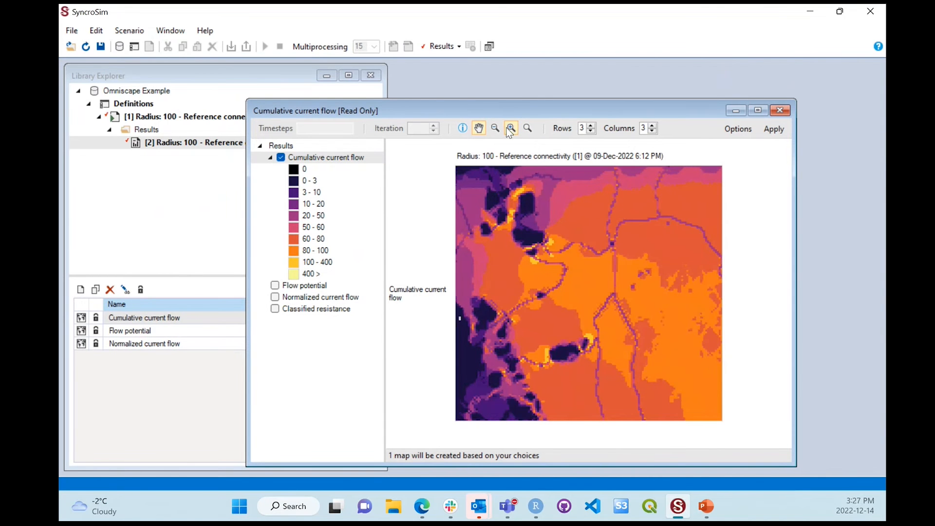
pyautogui.click(507, 127)
pyautogui.click(506, 127)
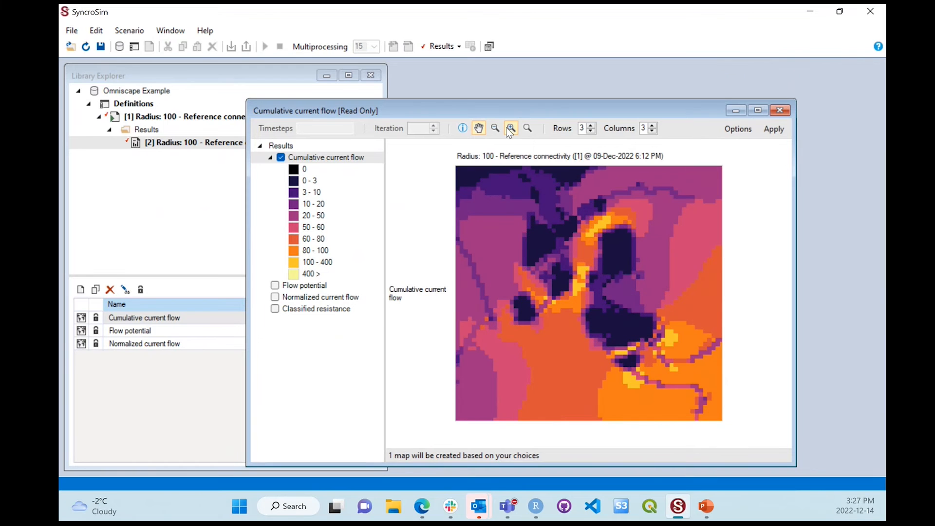
pyautogui.click(462, 128)
pyautogui.moveTo(553, 300)
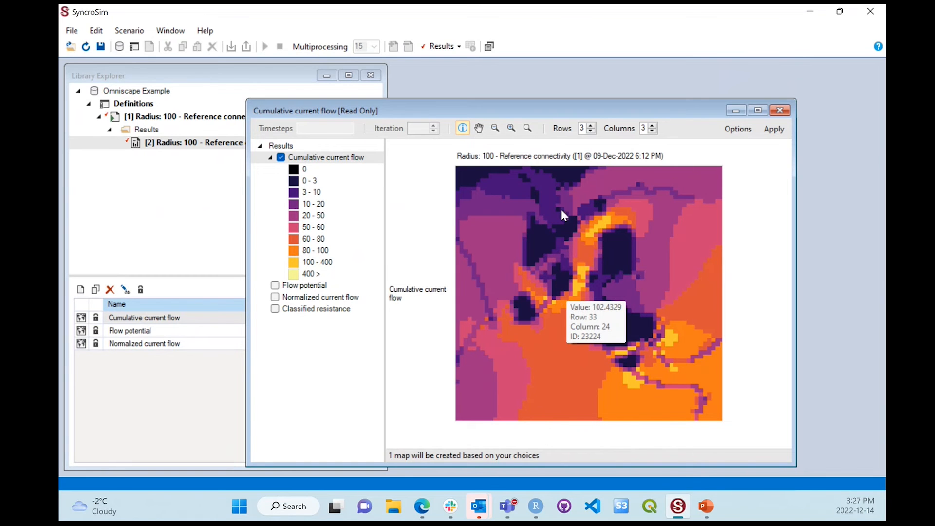
pyautogui.click(529, 131)
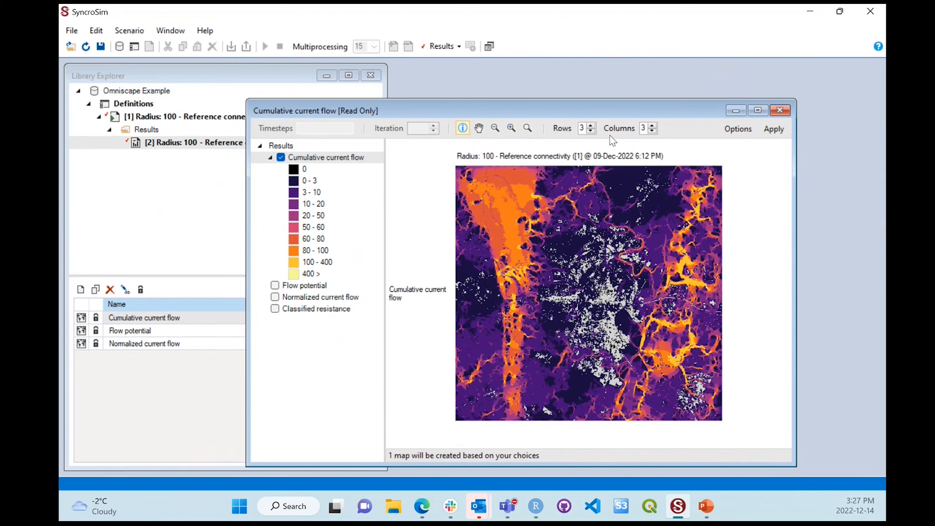
# Step: Display the Flow potential and Normalized current flow maps together with the Cumulative current flow map
pyautogui.click(275, 286)
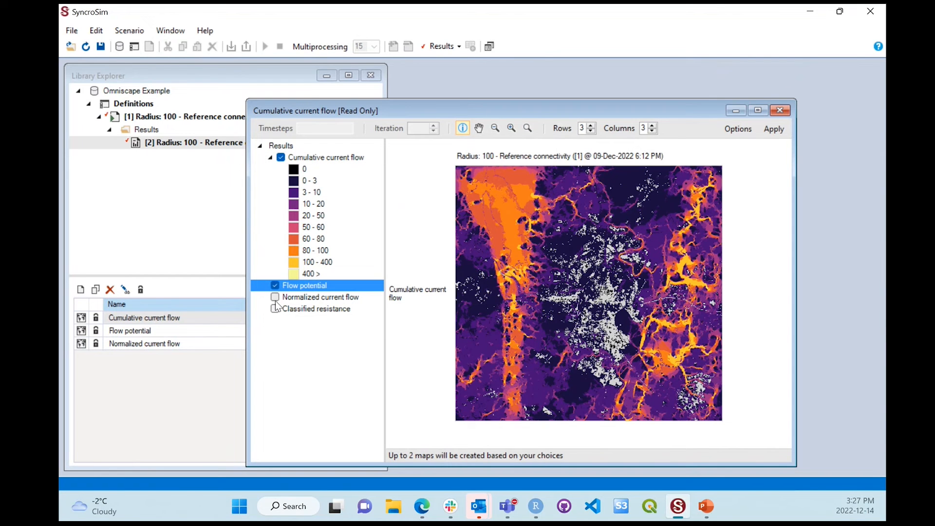
pyautogui.click(275, 297)
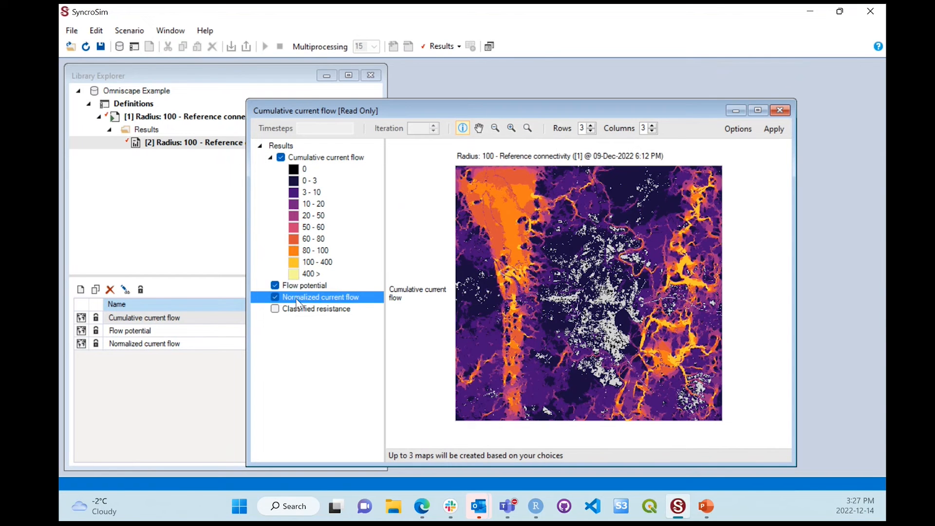
pyautogui.click(781, 127)
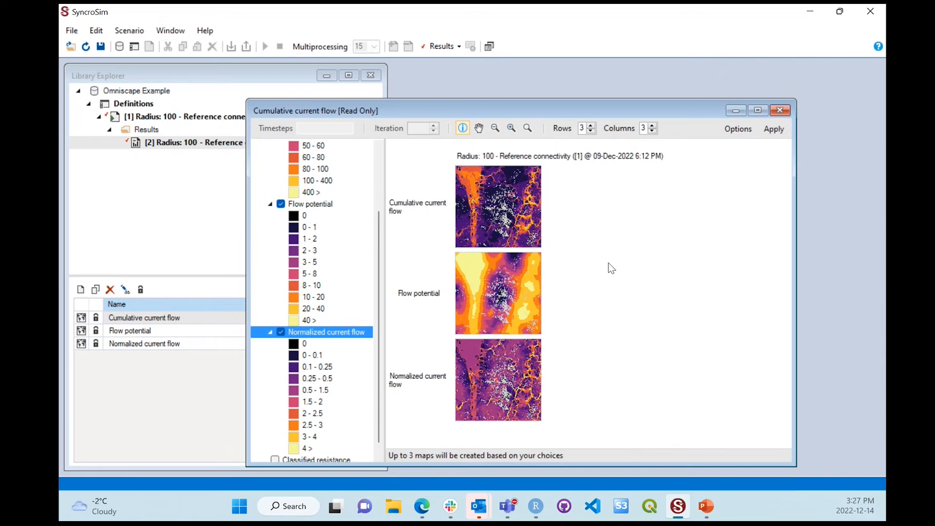
# Step: Remove the Flow potential and Normalized current flow maps from the display and close the map window
pyautogui.click(281, 204)
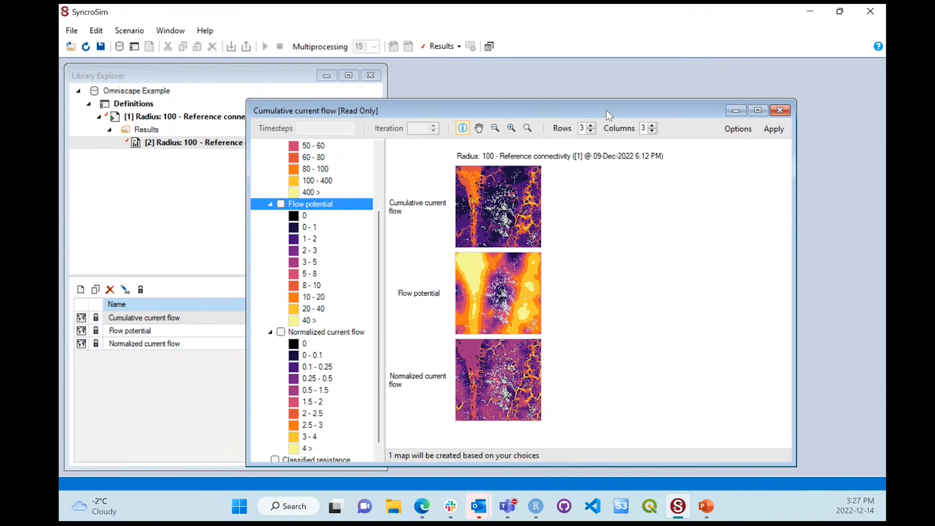
pyautogui.click(765, 131)
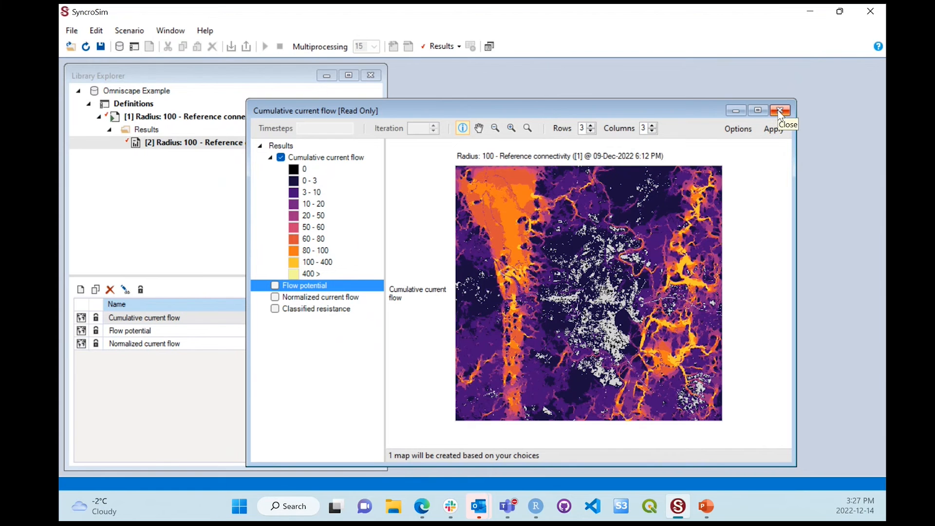
pyautogui.click(780, 112)
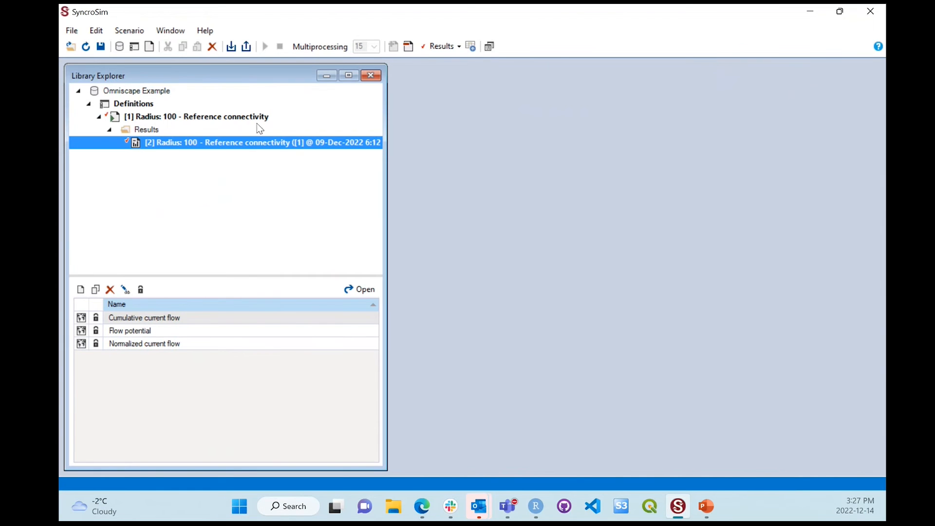
# Step: Collapse scenario [1] Radius: 100 - Reference connectivity, narrow the Library Explorer, and duplicate the scenario within the library
pyautogui.click(99, 118)
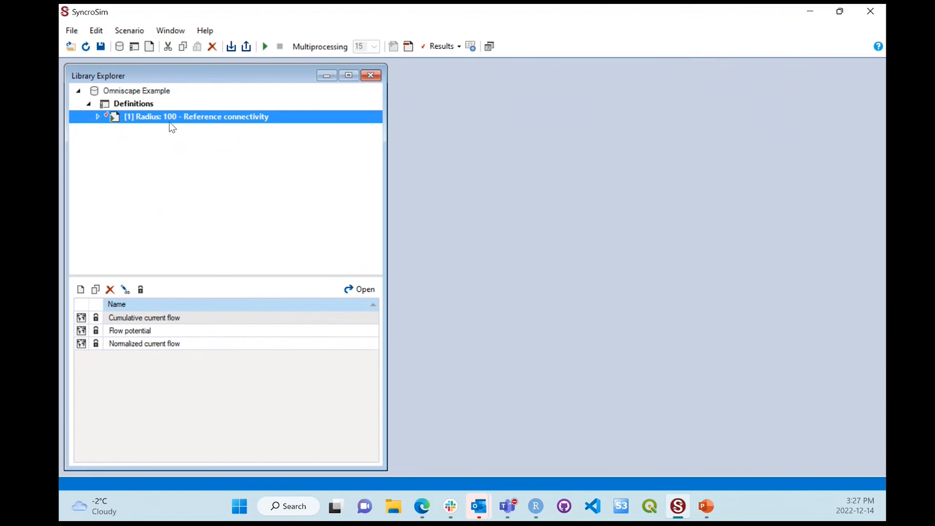
pyautogui.moveTo(387, 157); pyautogui.dragTo(294, 165)
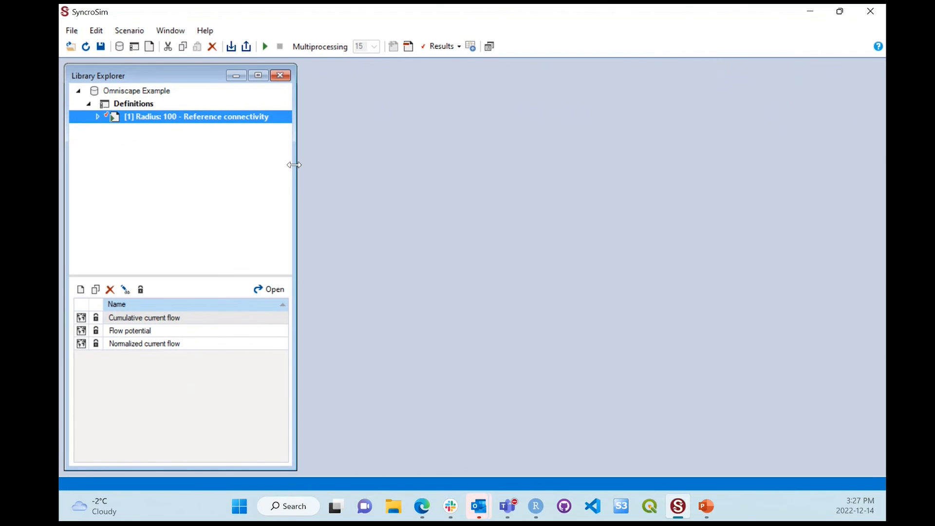
pyautogui.rightClick(223, 121)
pyautogui.click(244, 177)
pyautogui.rightClick(177, 166)
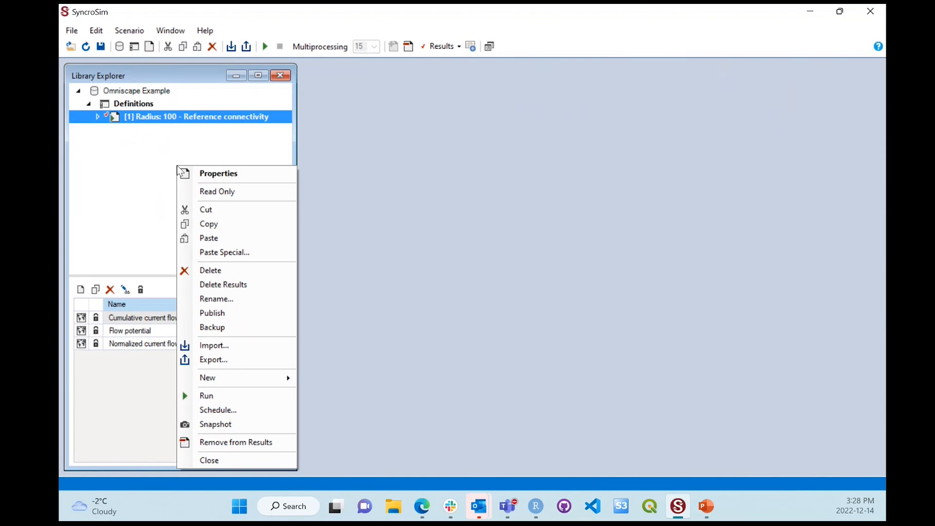
pyautogui.click(216, 239)
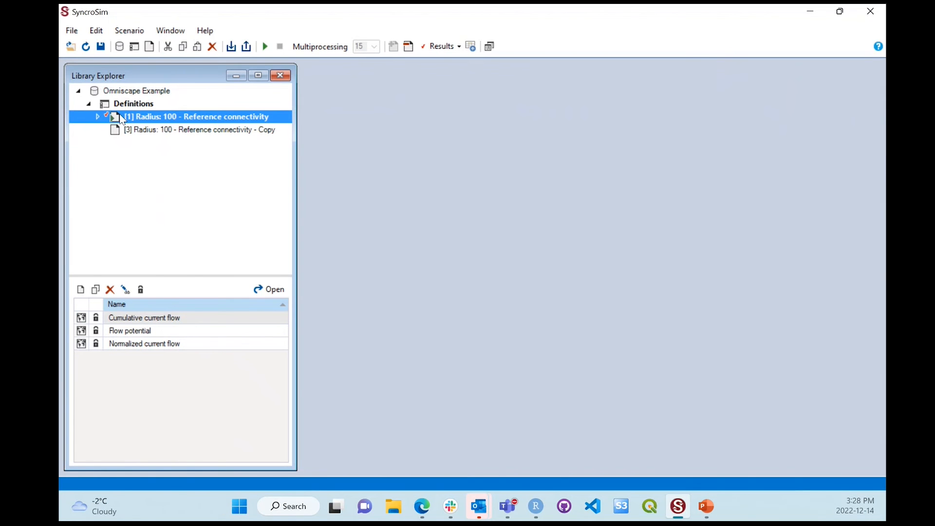
# Step: Open the properties of the copied scenario [3], and reposition and enlarge its window
pyautogui.rightClick(126, 131)
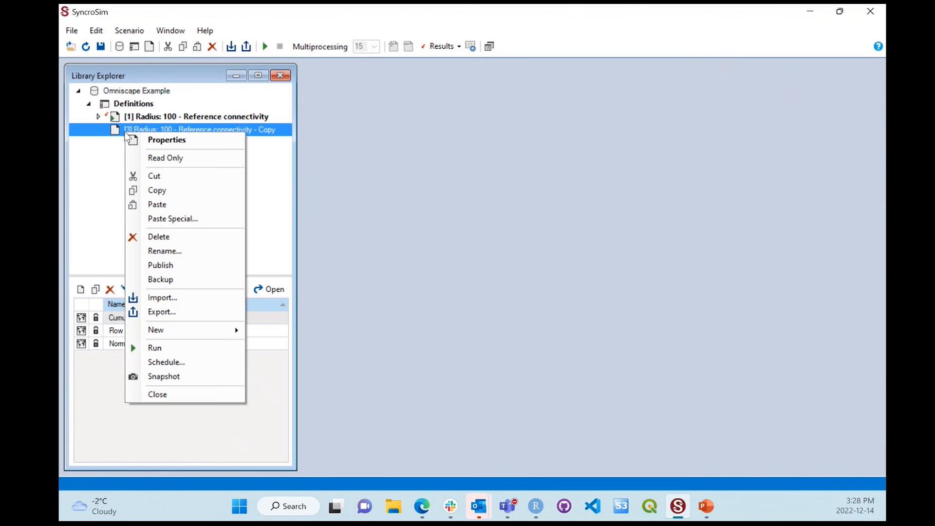
pyautogui.click(156, 141)
pyautogui.moveTo(266, 169); pyautogui.dragTo(408, 89)
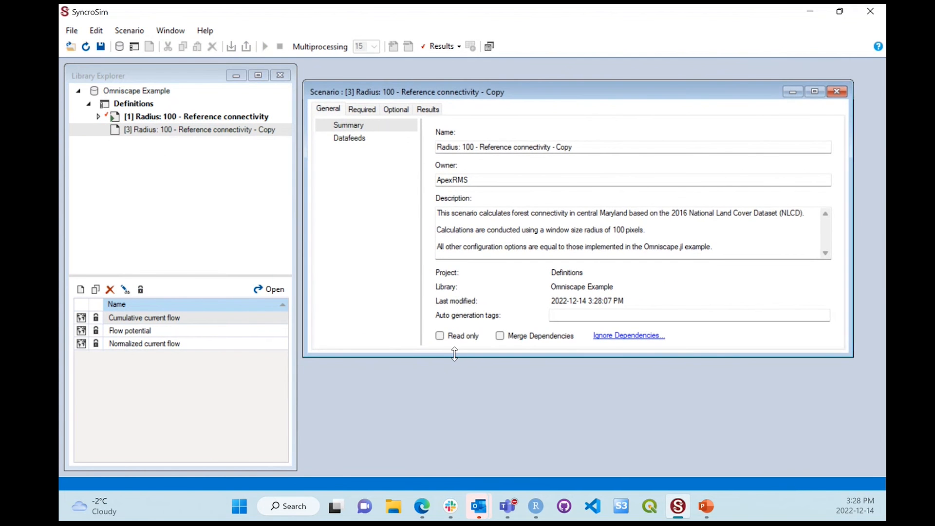
pyautogui.moveTo(458, 357); pyautogui.dragTo(459, 419)
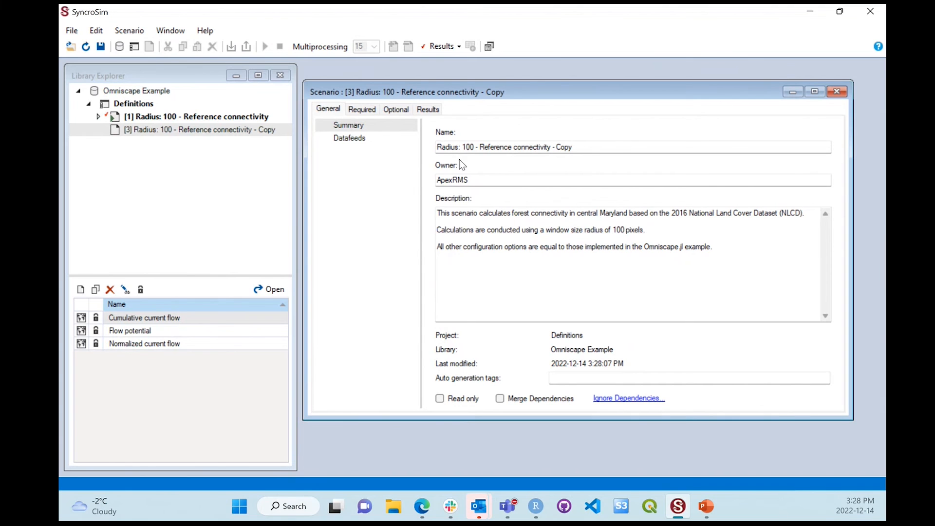
# Step: Rename the copied scenario as Radius: 25 and change the window size radius in its description to 25
pyautogui.moveTo(462, 148); pyautogui.dragTo(573, 162)
pyautogui.write('25')
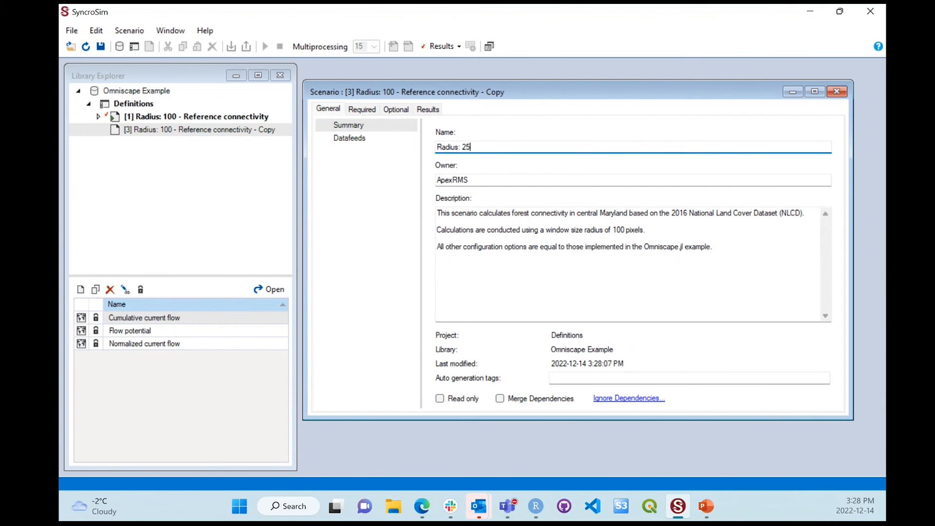
pyautogui.click(617, 232)
pyautogui.doubleClick(617, 233)
pyautogui.write('25')
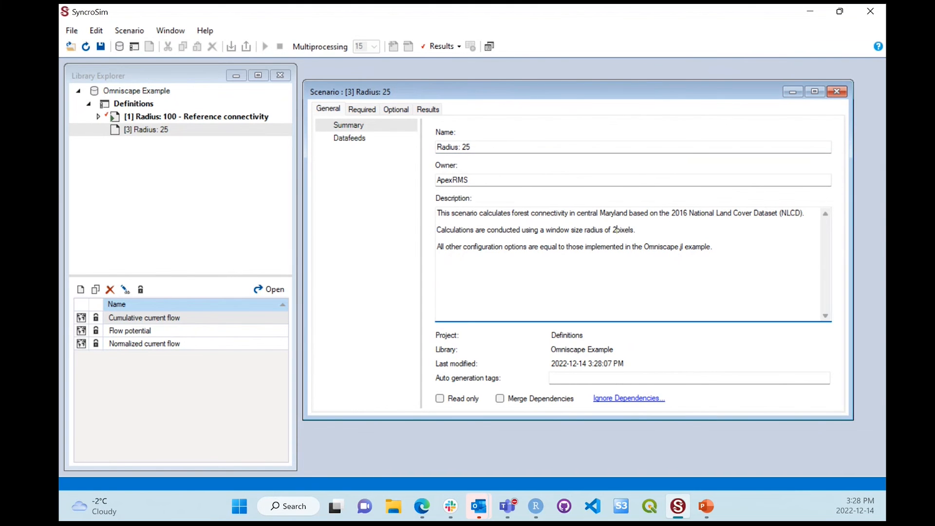
# Step: Set the scenario's required Radius to 25, save the library, and close the scenario properties
pyautogui.click(380, 110)
pyautogui.click(399, 142)
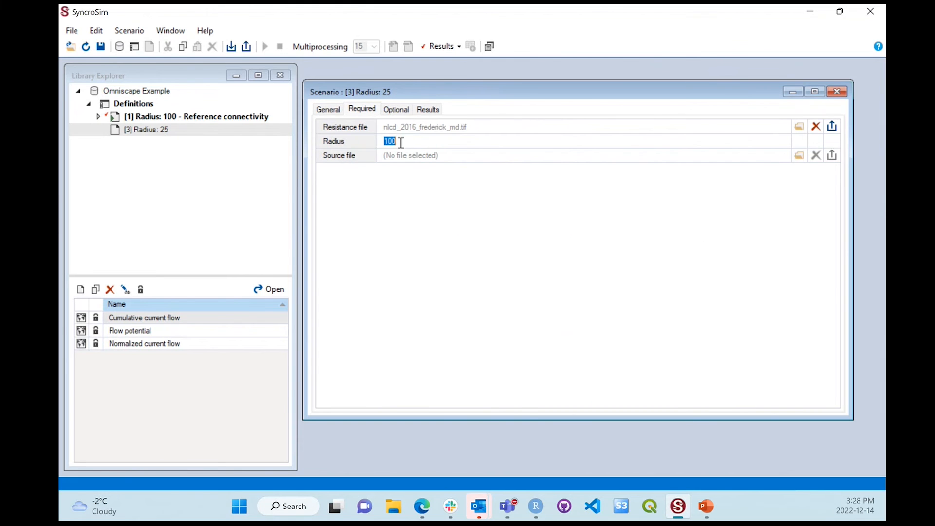
pyautogui.write('25')
pyautogui.click(101, 46)
pyautogui.click(836, 93)
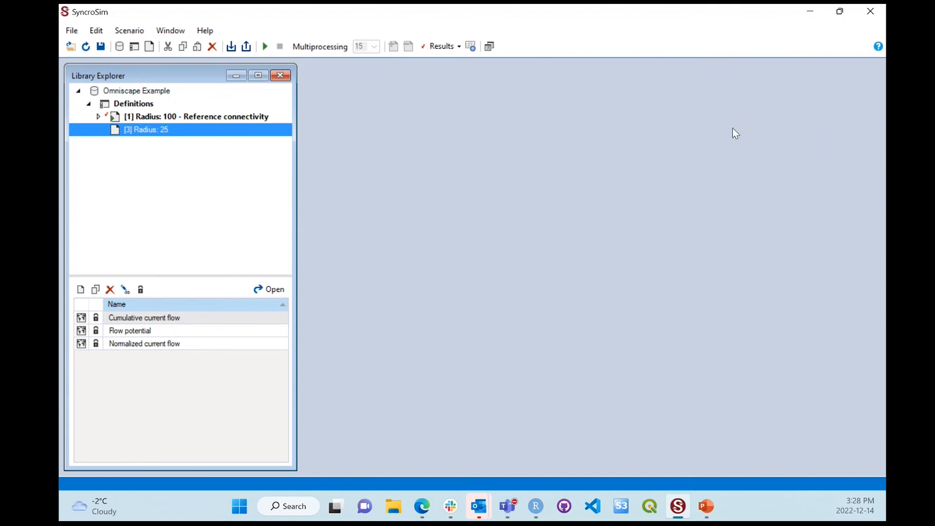
# Step: Run scenario [3] Radius: 25 and reposition the Run Monitor window
pyautogui.rightClick(156, 130)
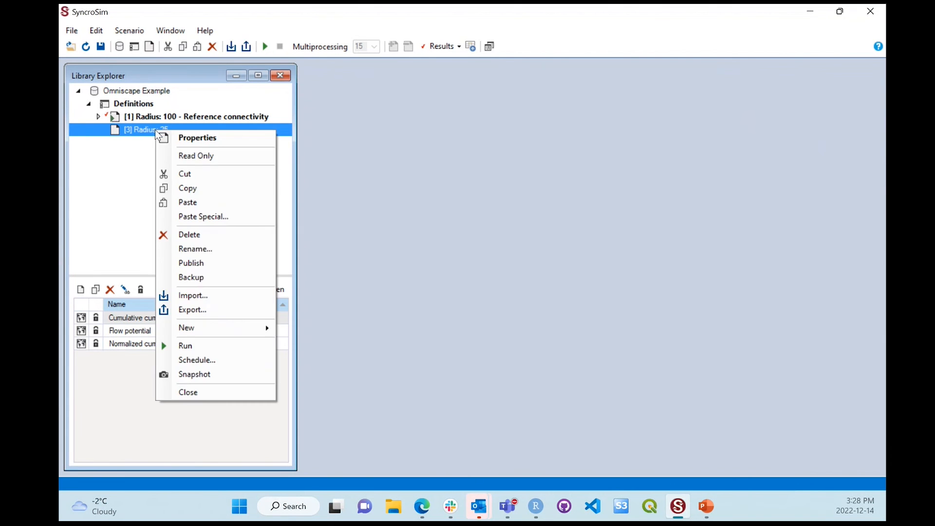
pyautogui.click(201, 351)
pyautogui.moveTo(371, 136); pyautogui.dragTo(465, 109)
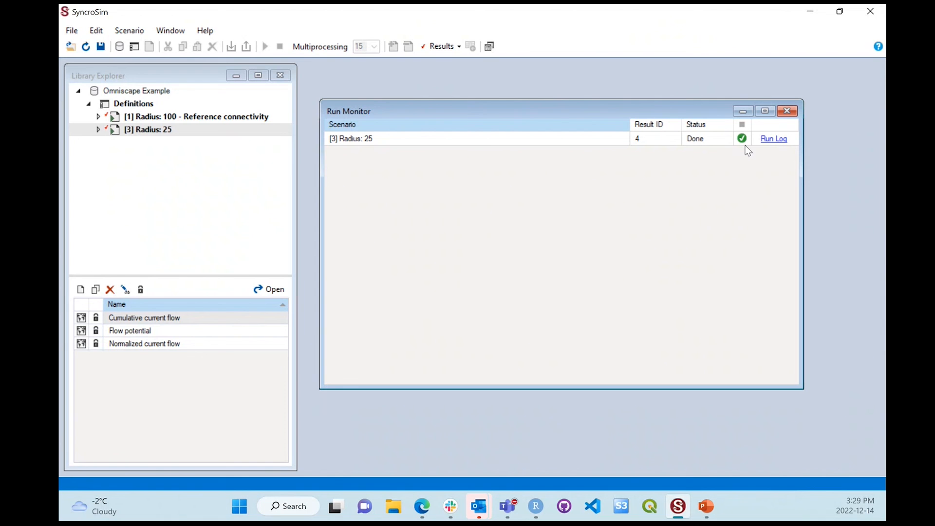
# Step: View the run log of scenario [3] Radius: 25, check its total simulation time, and close the log and Run Monitor
pyautogui.click(772, 143)
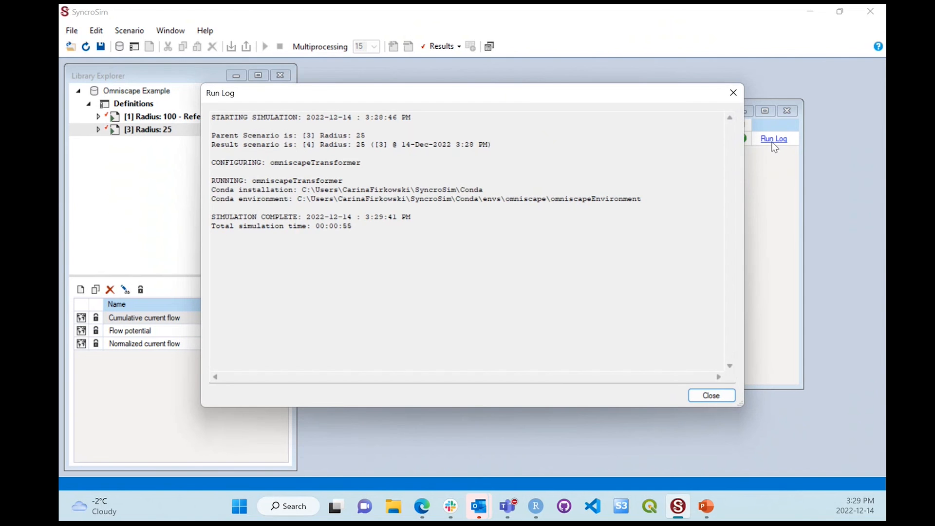
pyautogui.moveTo(364, 233); pyautogui.dragTo(226, 239)
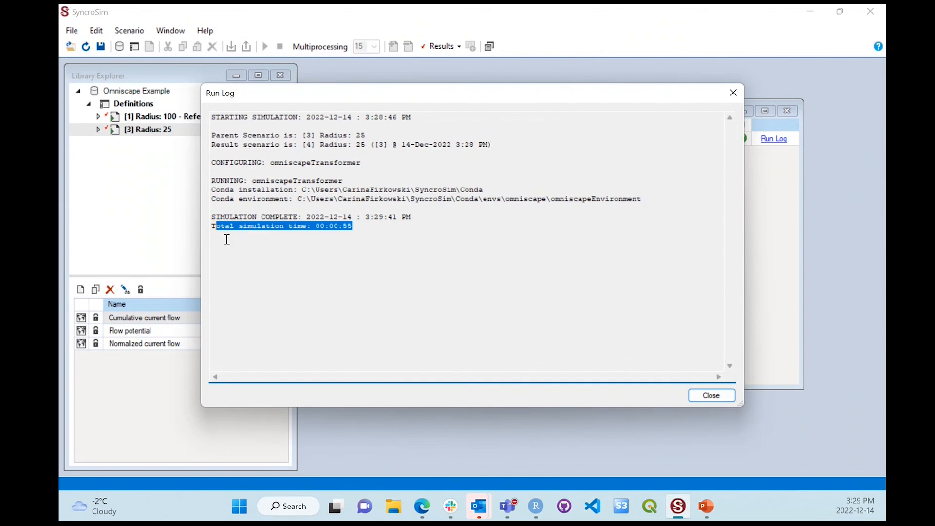
pyautogui.click(336, 249)
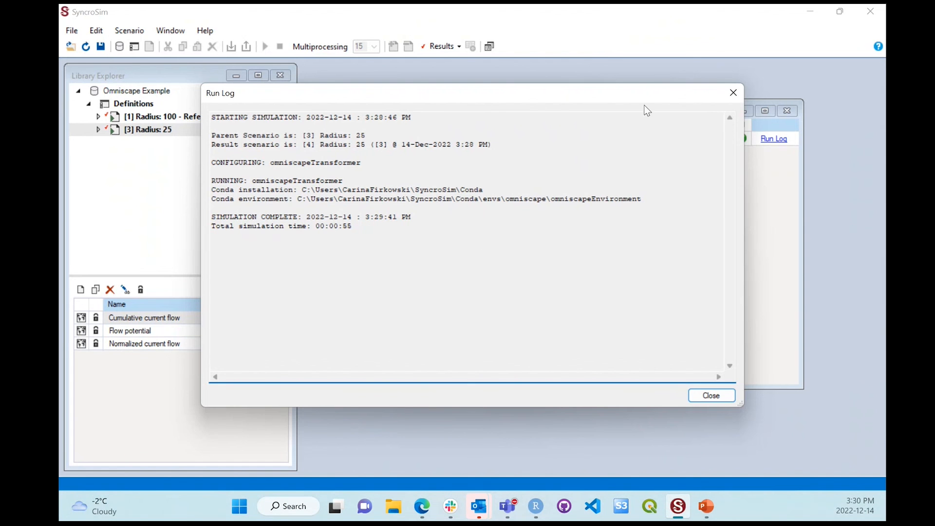
pyautogui.click(733, 92)
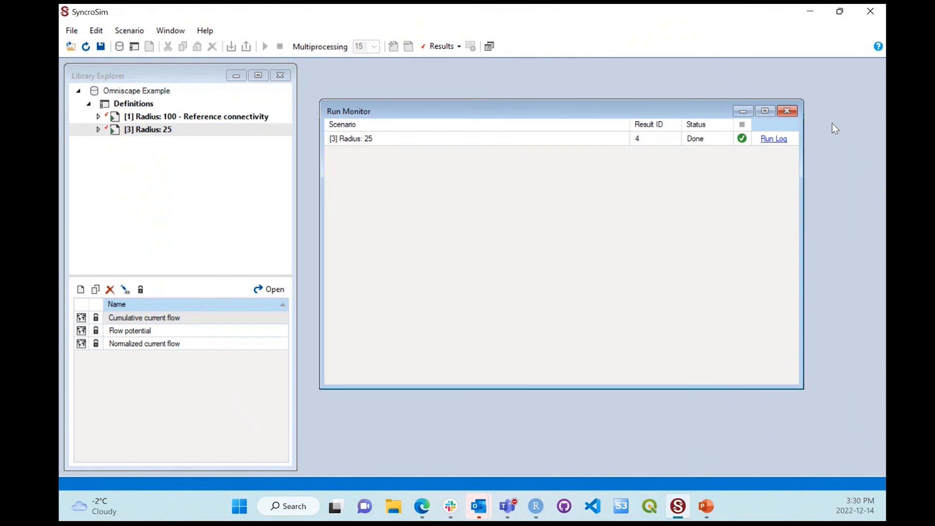
pyautogui.click(787, 112)
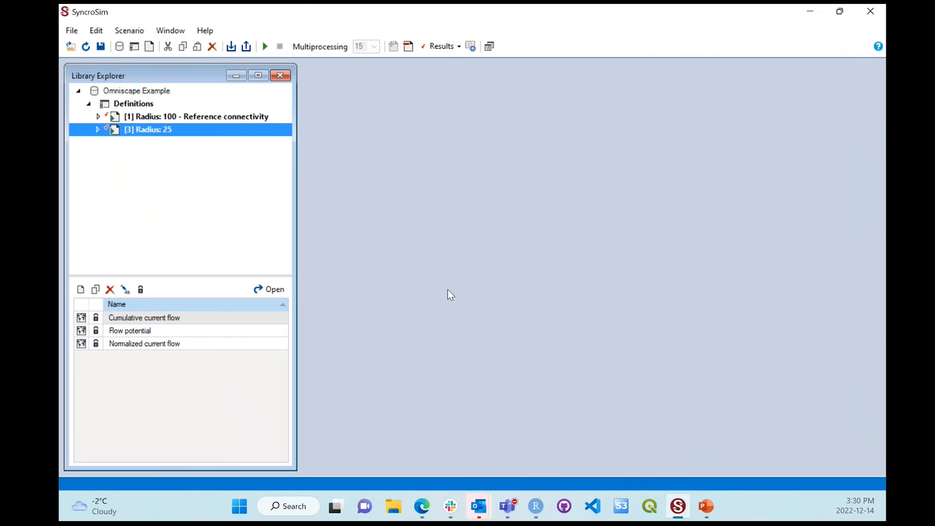
# Step: Open the Normalized current flow map for both radius scenarios, and reposition and enlarge its window
pyautogui.doubleClick(197, 345)
pyautogui.moveTo(363, 207); pyautogui.dragTo(480, 80)
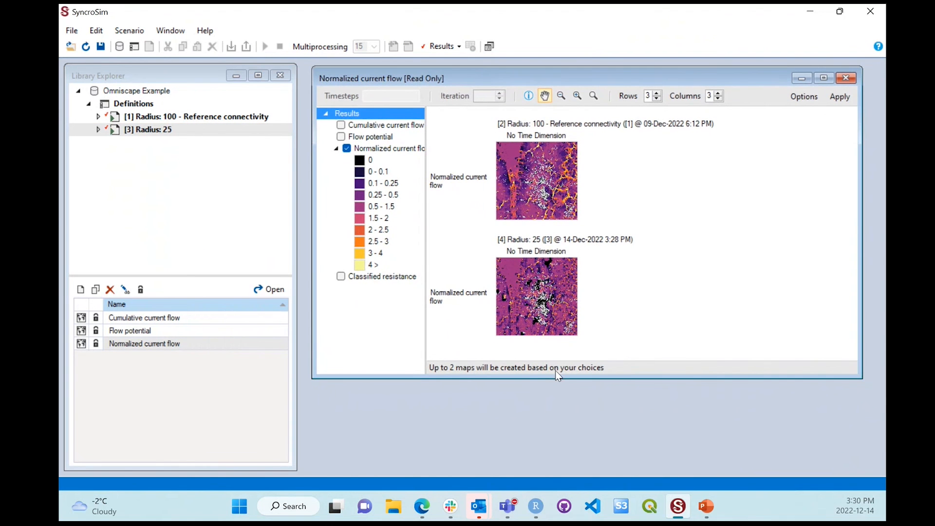
pyautogui.moveTo(557, 378); pyautogui.dragTo(565, 473)
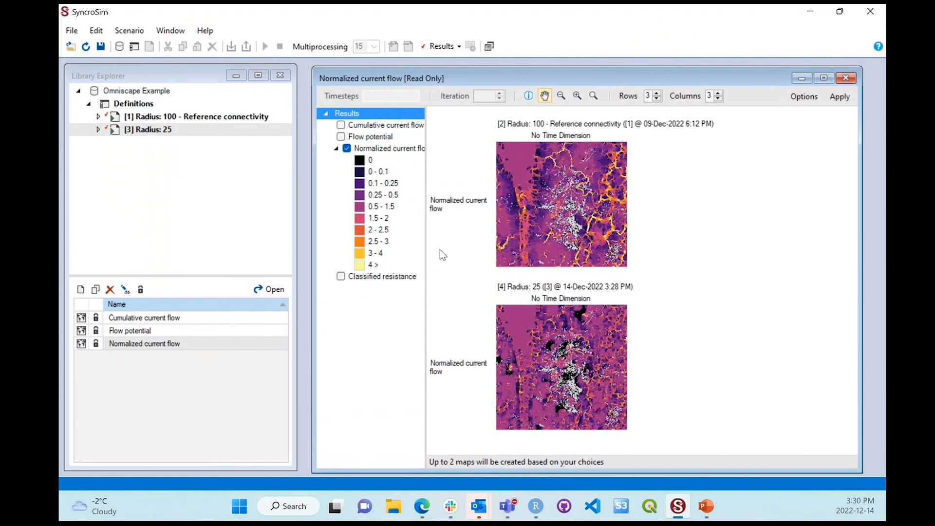
# Step: Widen the results legend, compare both Normalized current flow maps up close across different areas, and close the map window
pyautogui.moveTo(425, 257); pyautogui.dragTo(456, 266)
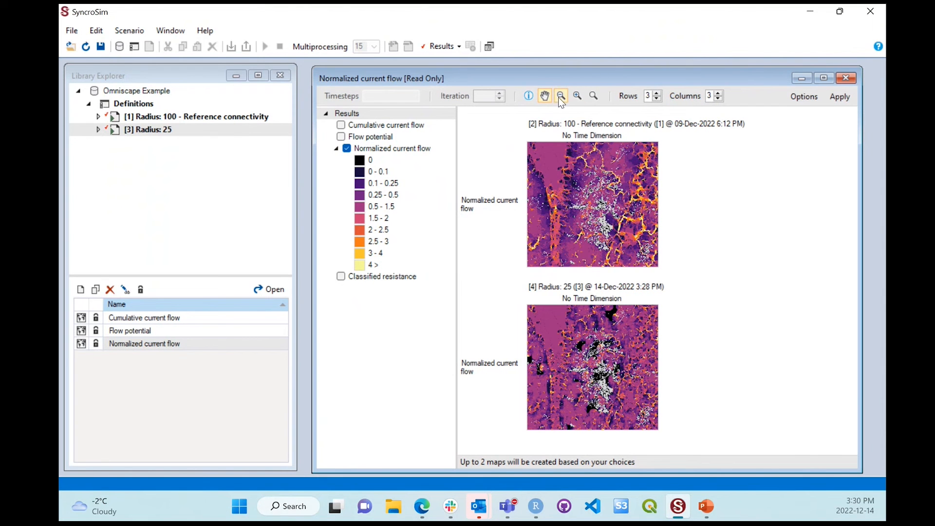
pyautogui.click(576, 96)
pyautogui.click(577, 96)
pyautogui.click(576, 96)
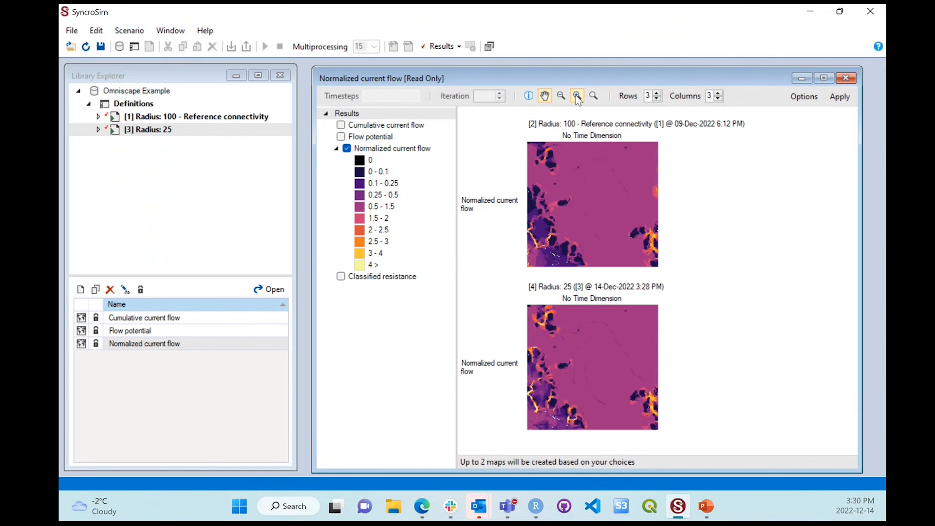
pyautogui.click(577, 96)
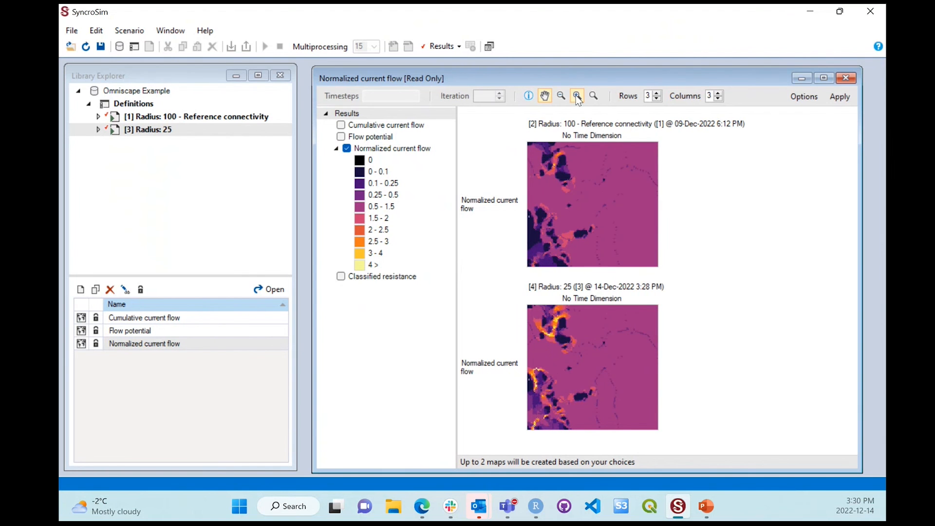
pyautogui.click(577, 97)
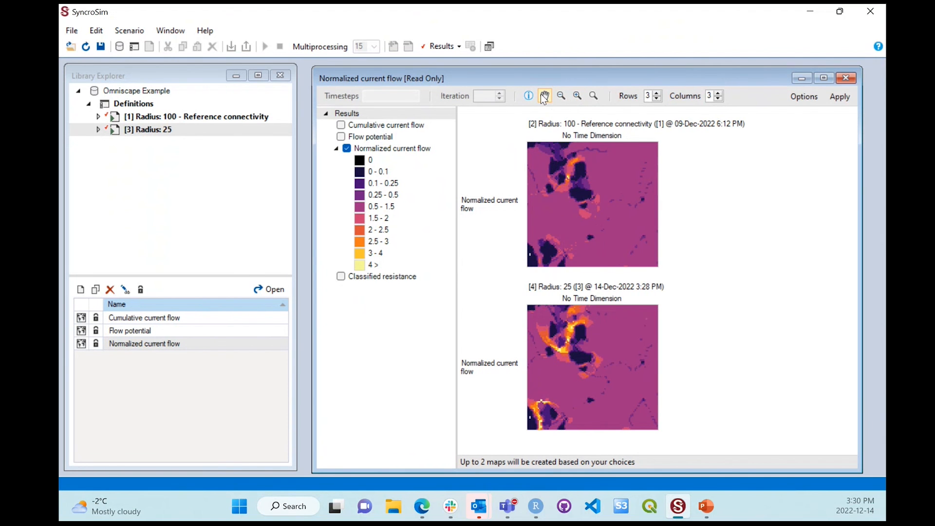
pyautogui.moveTo(582, 195); pyautogui.dragTo(598, 234)
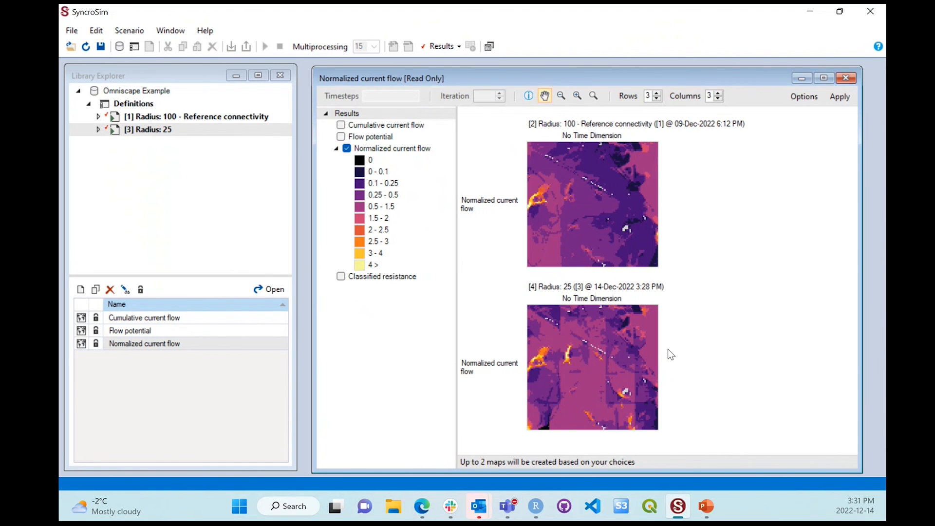
pyautogui.click(846, 79)
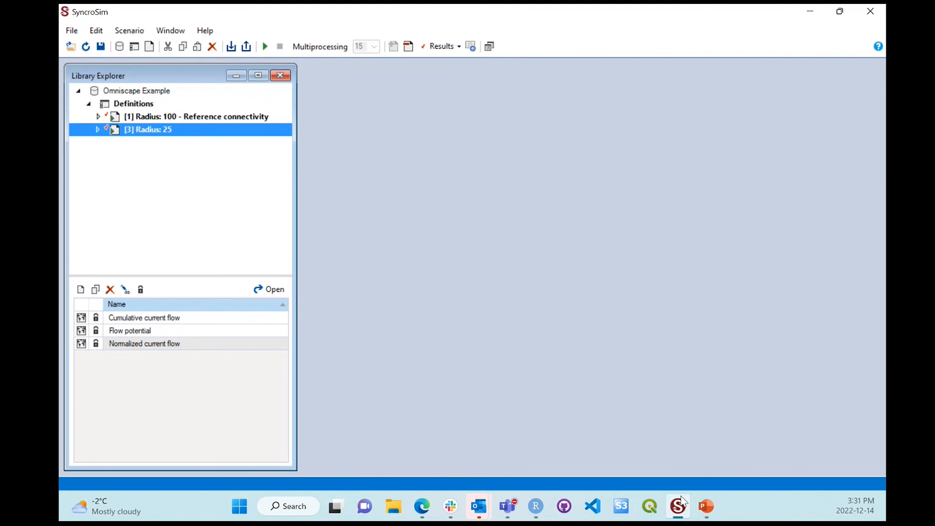
# Step: Switch to the Edge browser and show the SyncroSim download page with the R and Python package sections
pyautogui.click(422, 506)
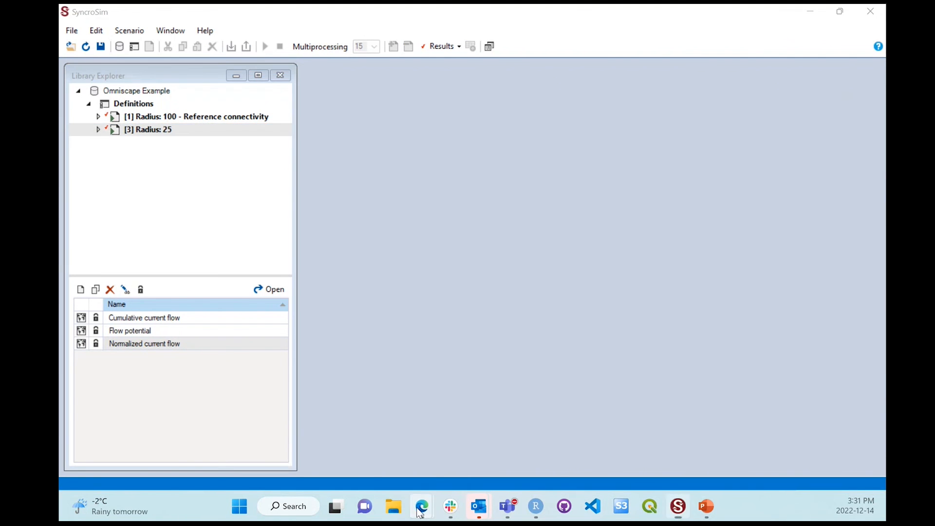
pyautogui.click(440, 400)
pyautogui.click(283, 14)
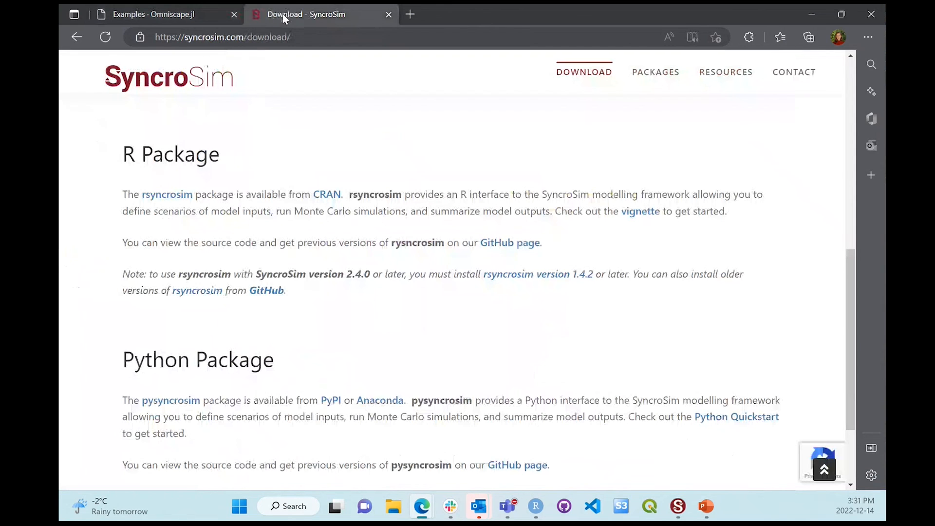